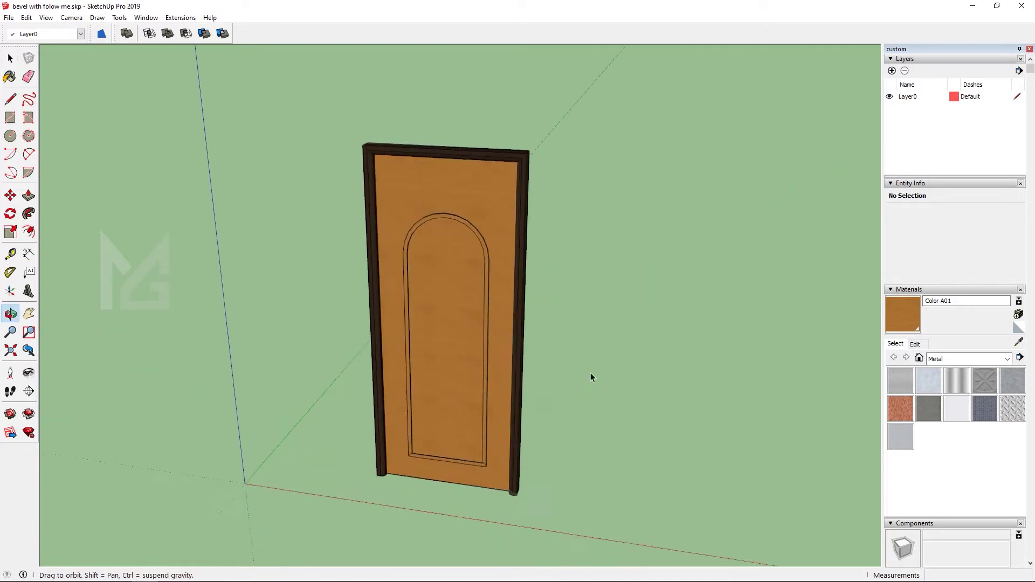
Examine the finished door model, including the arched panel groove and the rounded frame profile at its lower end
scroll(439, 387, up, 4)
scroll(347, 361, down, 3)
scroll(323, 340, down, 2)
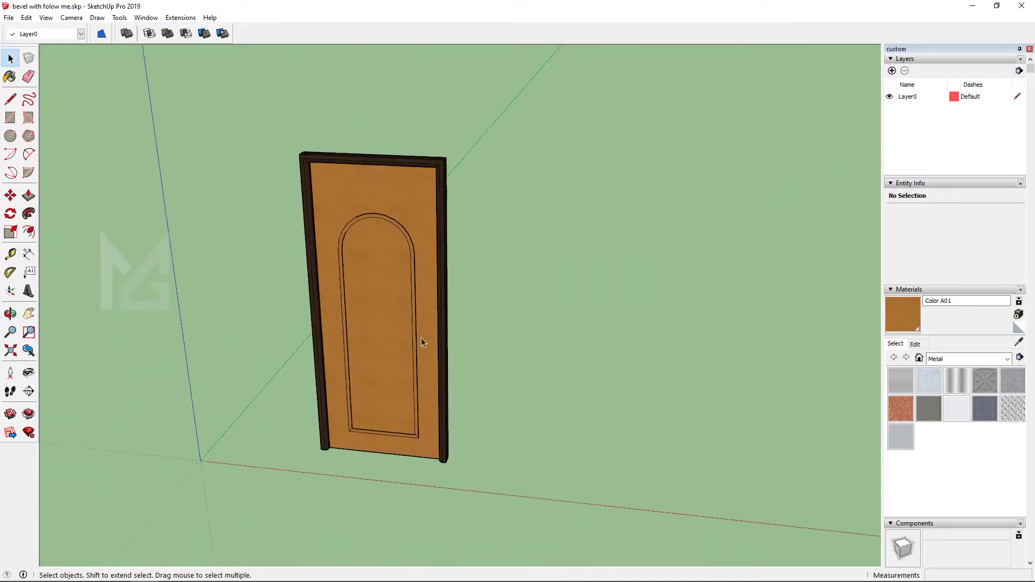
middle_drag(472, 373, 404, 286)
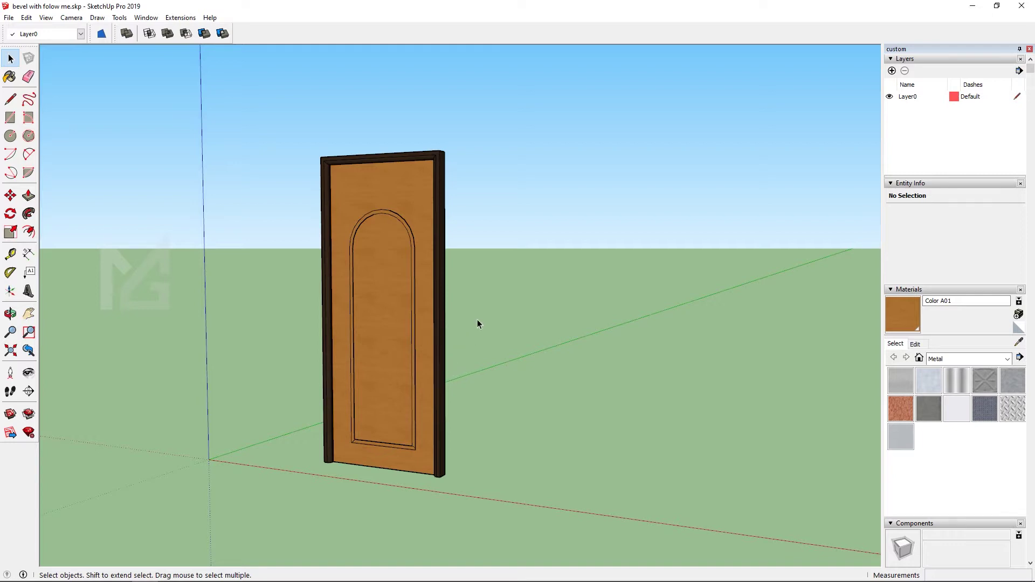
scroll(478, 337, up, 2)
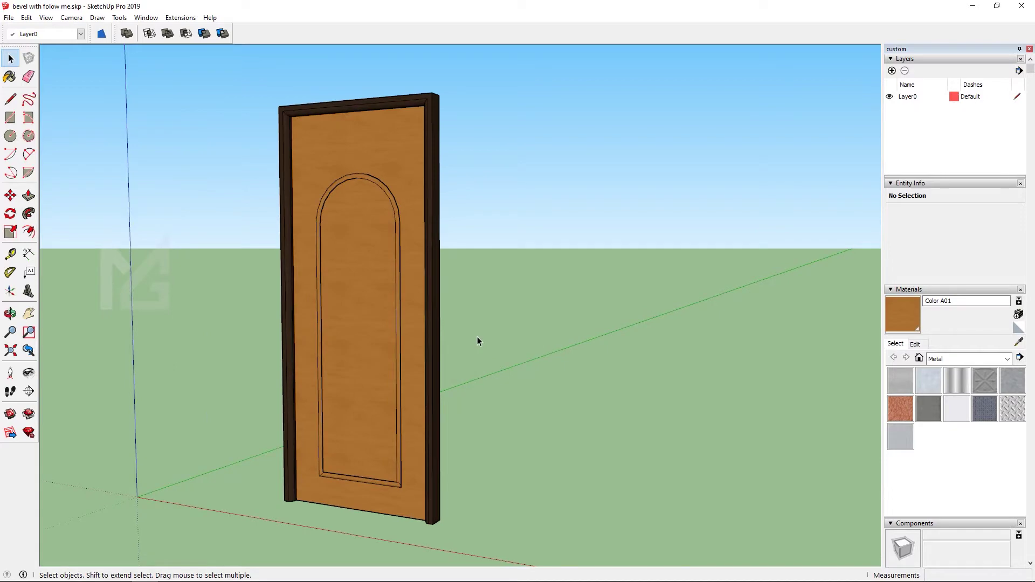
scroll(363, 451, up, 3)
middle_drag(390, 497, 436, 340)
scroll(442, 310, up, 5)
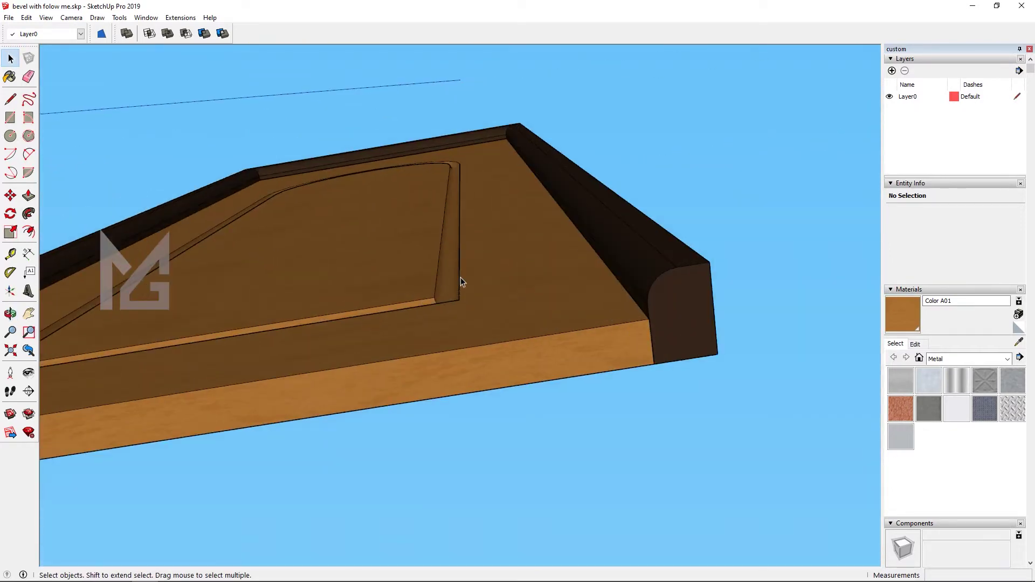
middle_drag(460, 277, 447, 356)
scroll(445, 273, up, 5)
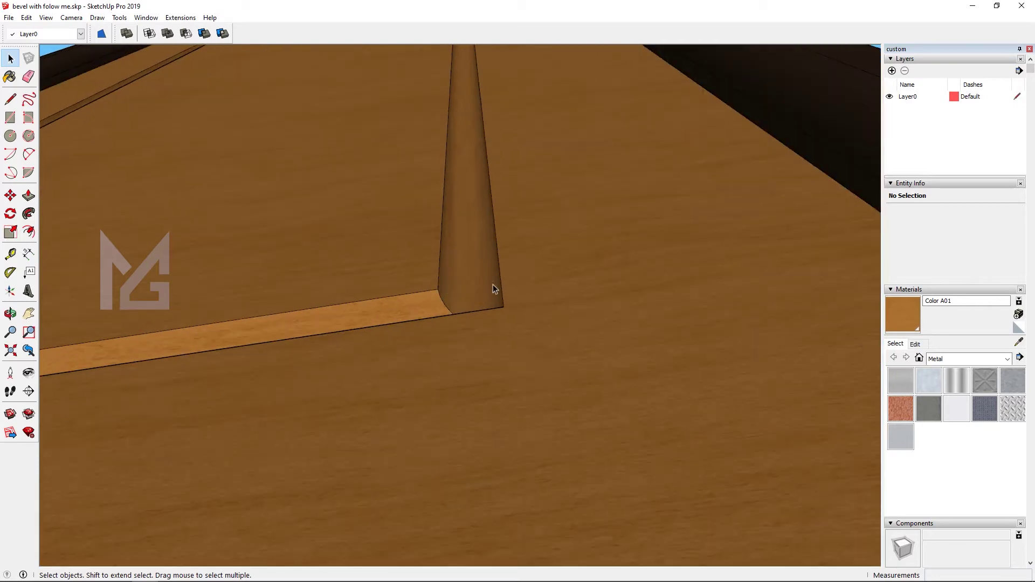
scroll(435, 260, down, 6)
scroll(628, 320, up, 4)
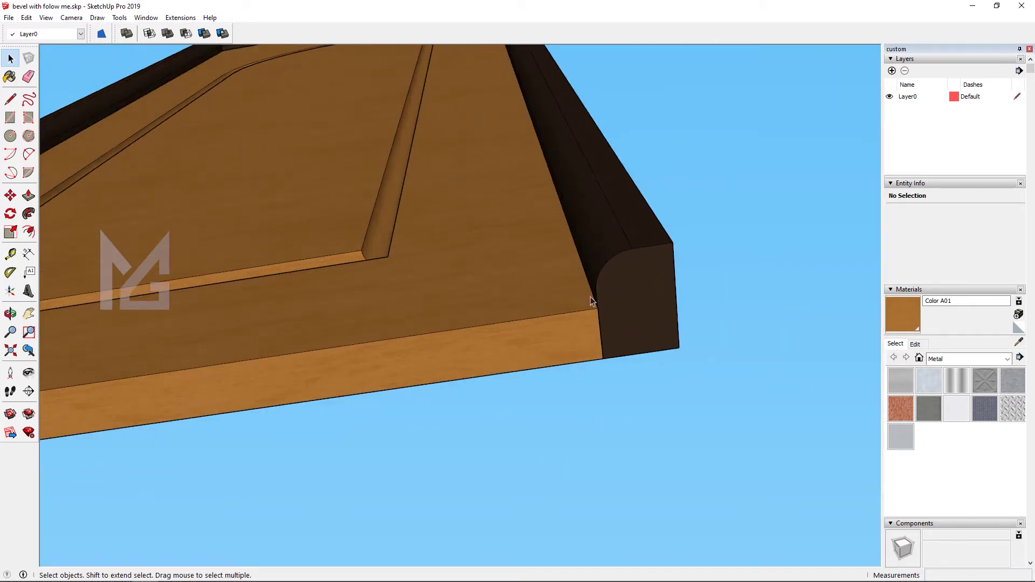
scroll(646, 364, down, 4)
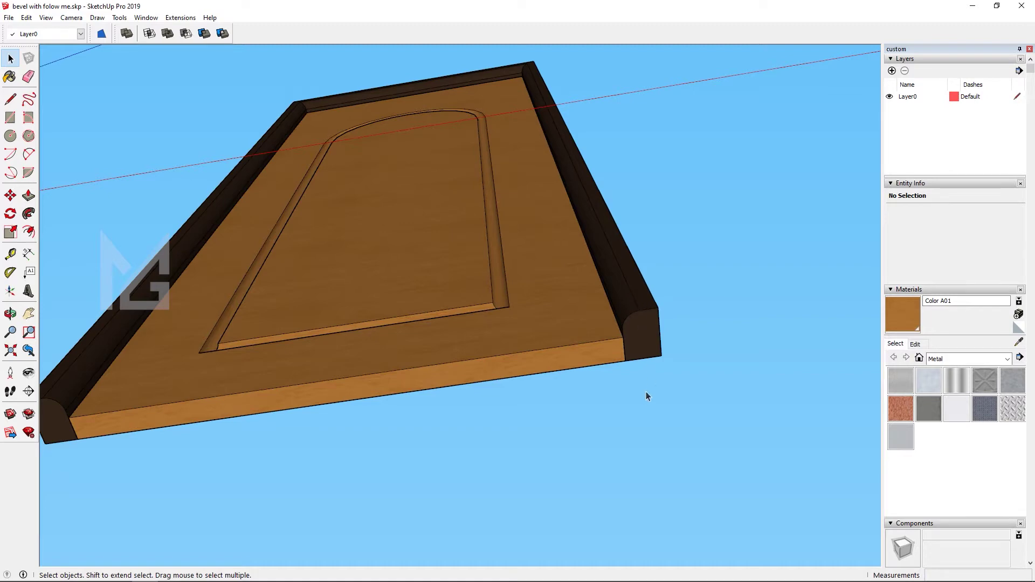
scroll(646, 393, down, 3)
middle_drag(338, 413, 360, 511)
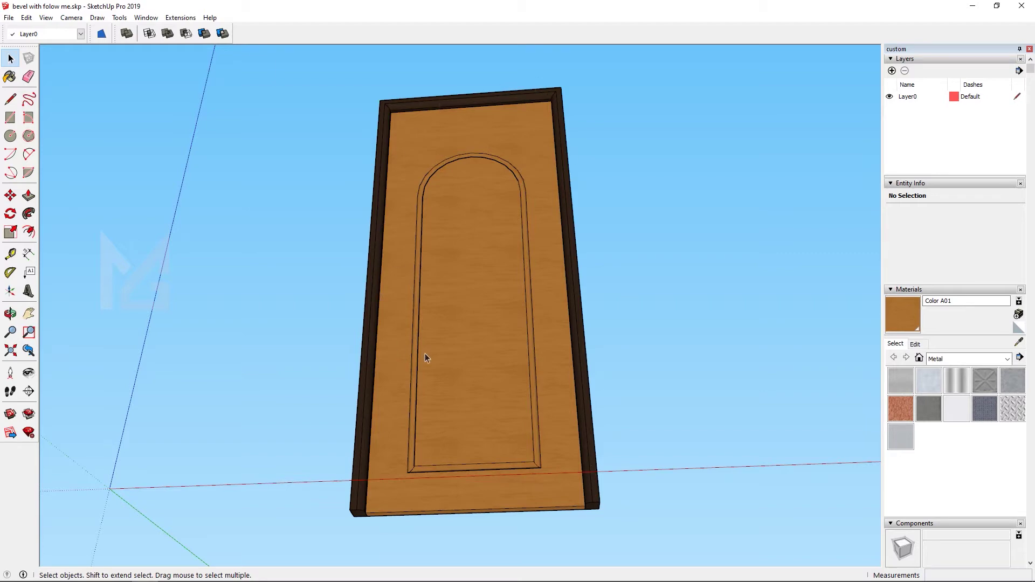
Delete the entire finished door model to leave an empty scene
middle_drag(425, 354, 406, 256)
scroll(506, 358, down, 5)
drag(410, 190, 561, 480)
key(Delete)
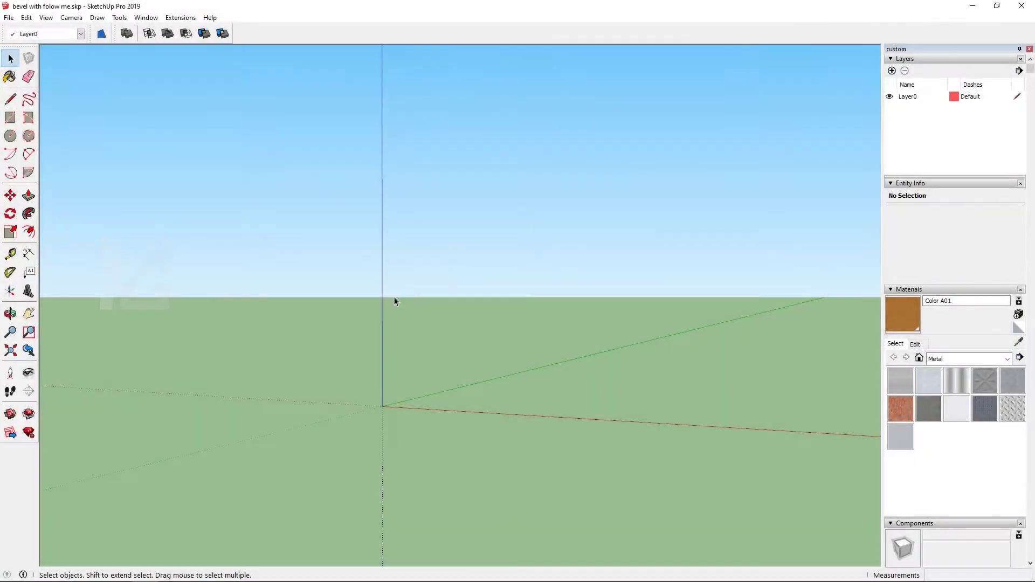
Draw a 3' by 7' rectangle on the ground plane in top view, near the origin
key(F2)
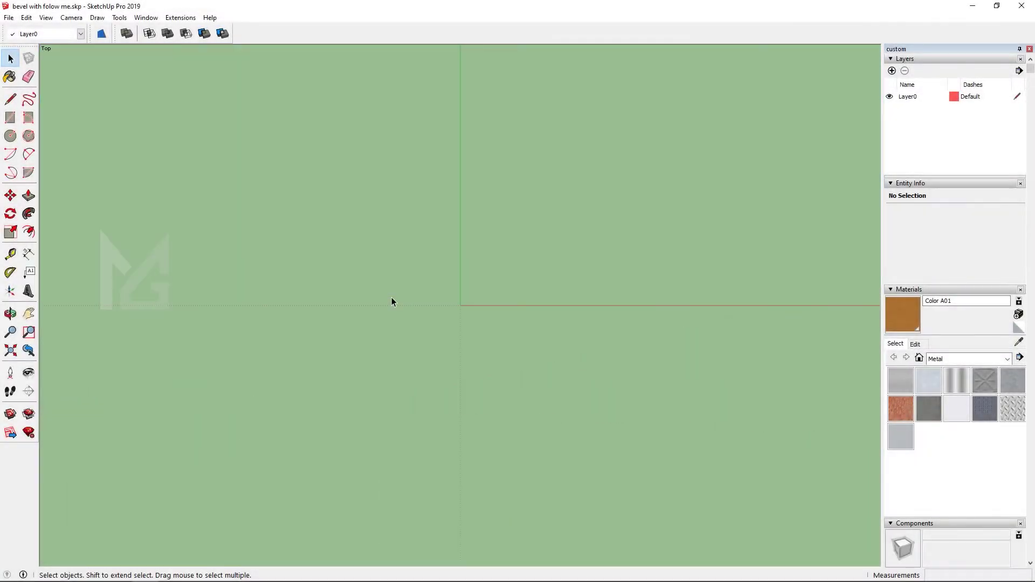
click(10, 118)
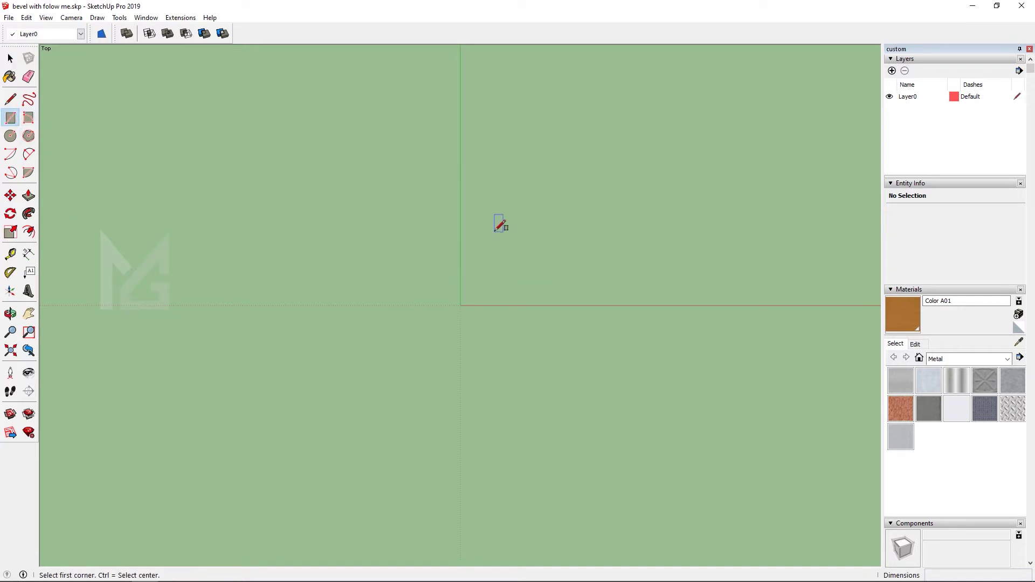
click(495, 201)
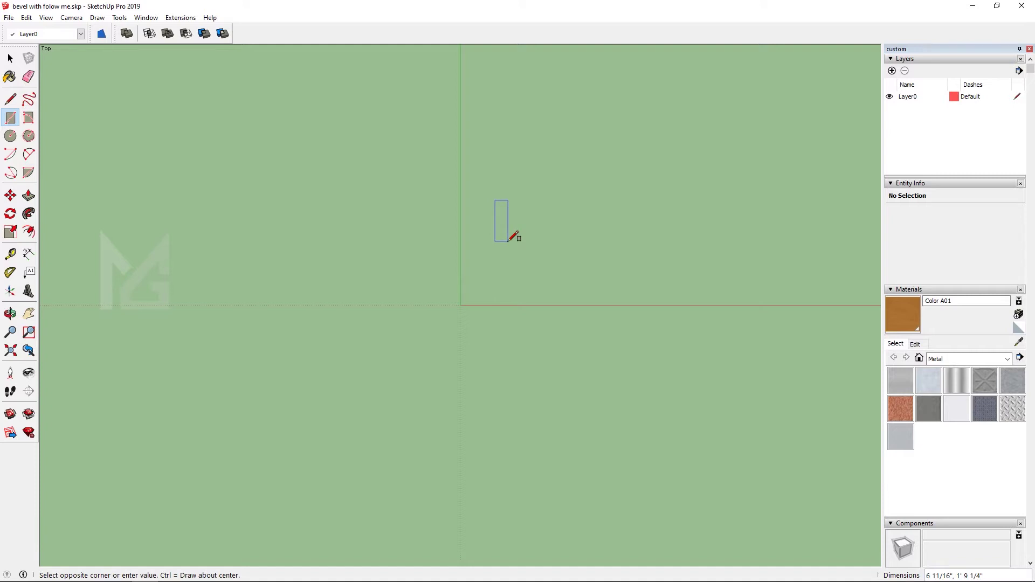
text(3',7')
key(Return)
scroll(496, 233, up, 2)
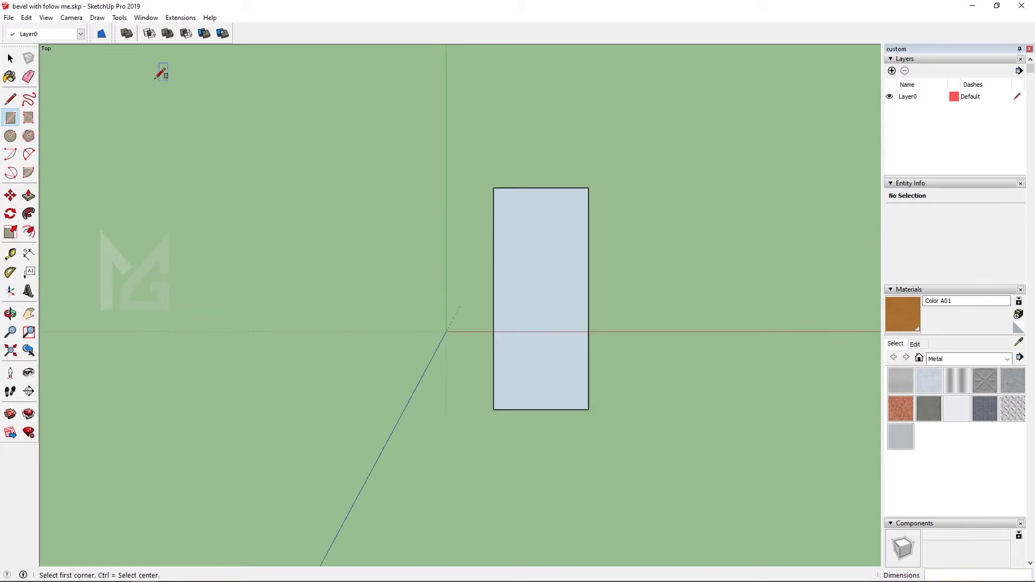
Move the whole rectangle along the green axis until its bottom edge lies on the red axis
key(space)
scroll(285, 160, down, 2)
drag(386, 151, 542, 376)
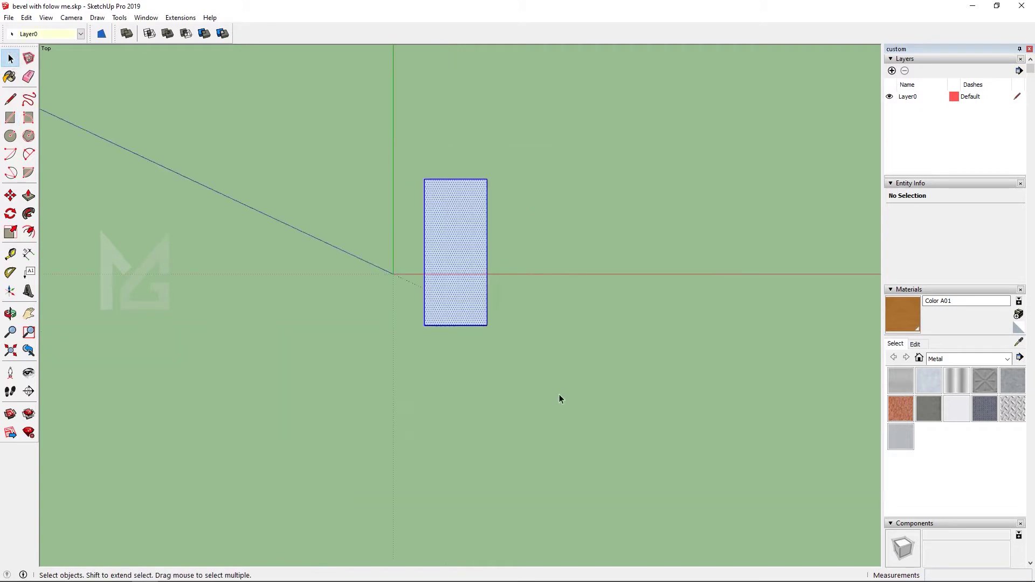
key(m)
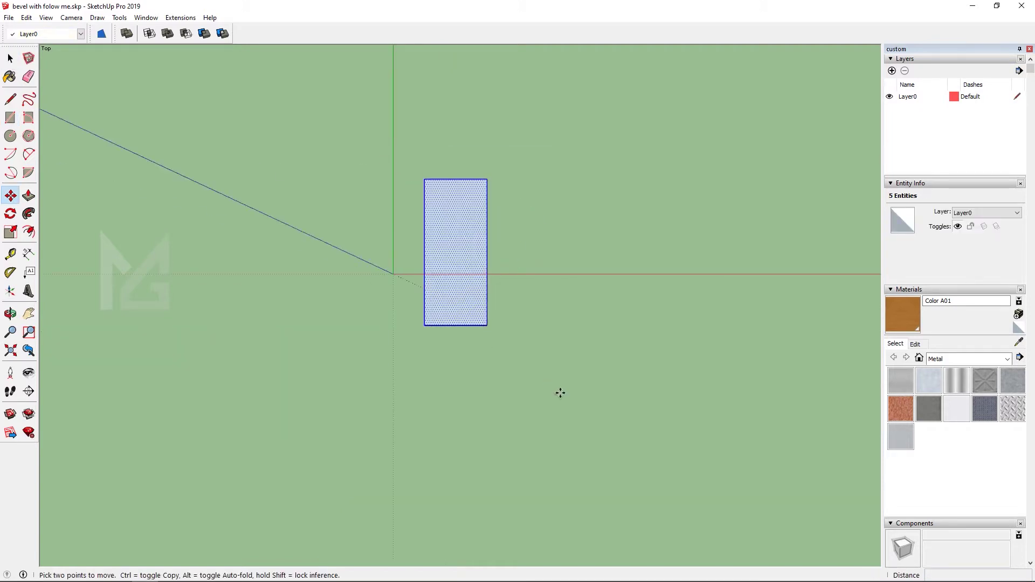
click(487, 325)
click(487, 274)
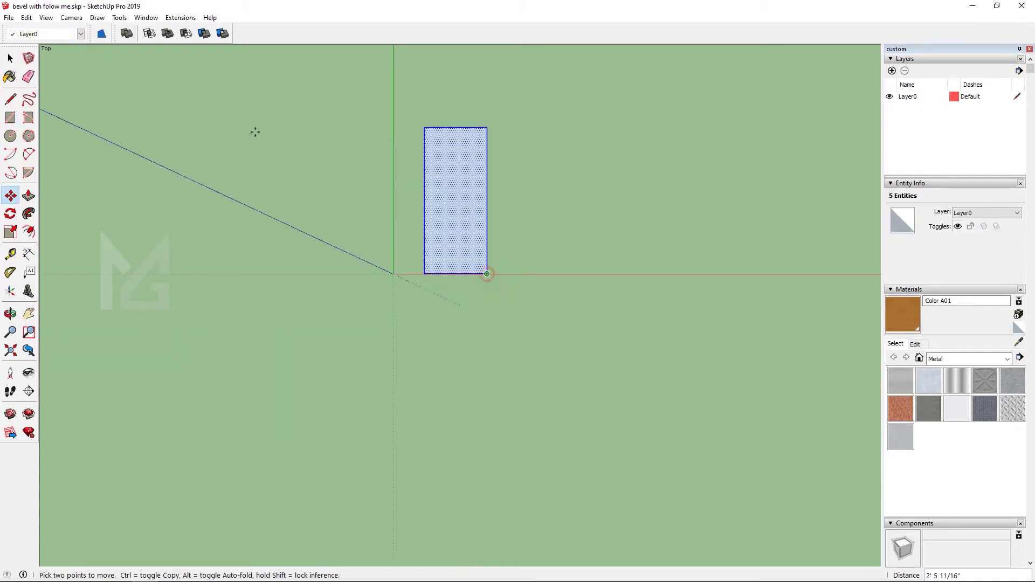
click(11, 58)
scroll(482, 194, up, 2)
click(492, 210)
Offset the rectangle's outline 2" inward to form the door frame border
scroll(490, 209, up, 1)
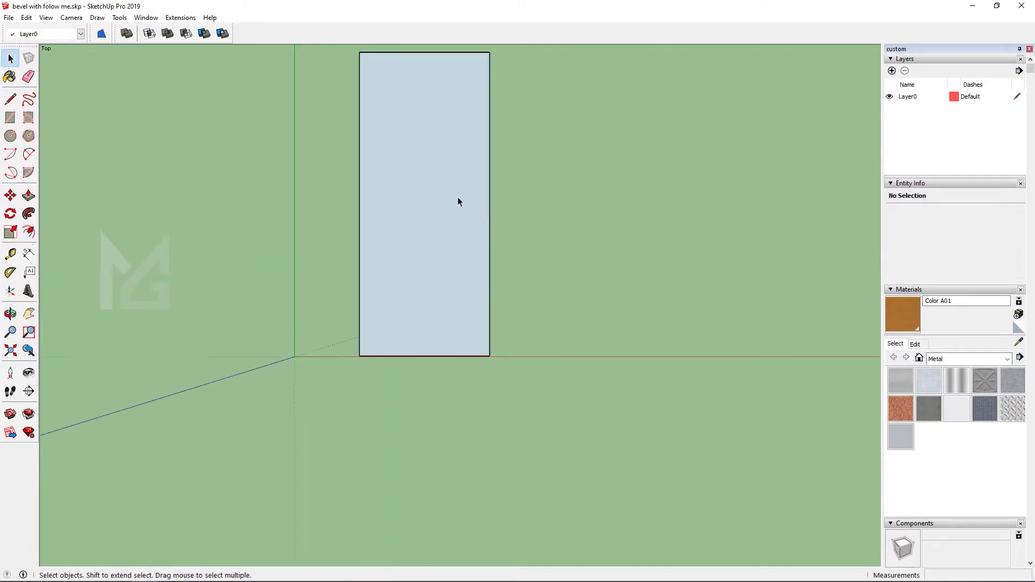
scroll(458, 200, down, 1)
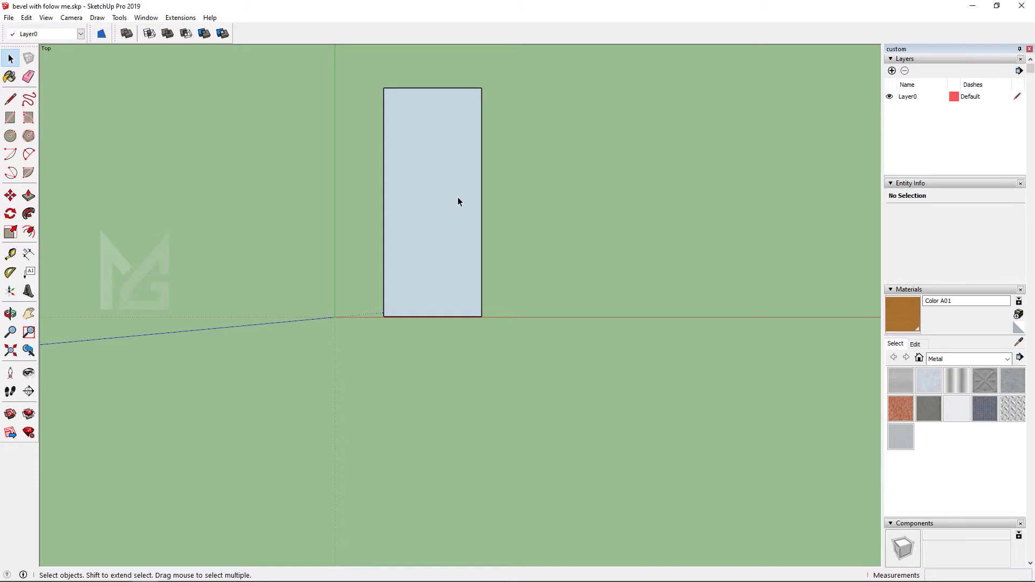
key(f)
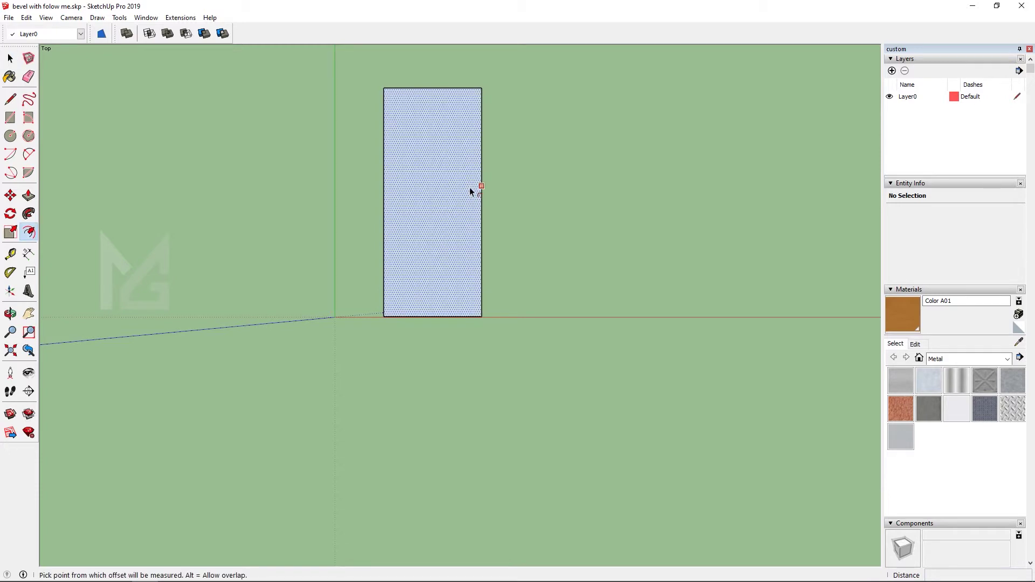
click(471, 190)
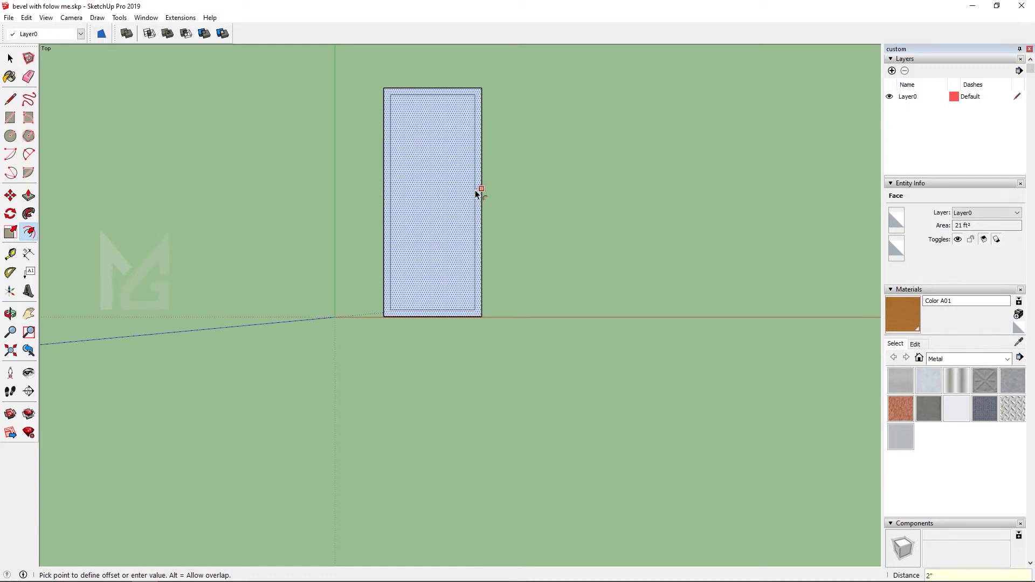
click(477, 194)
click(10, 58)
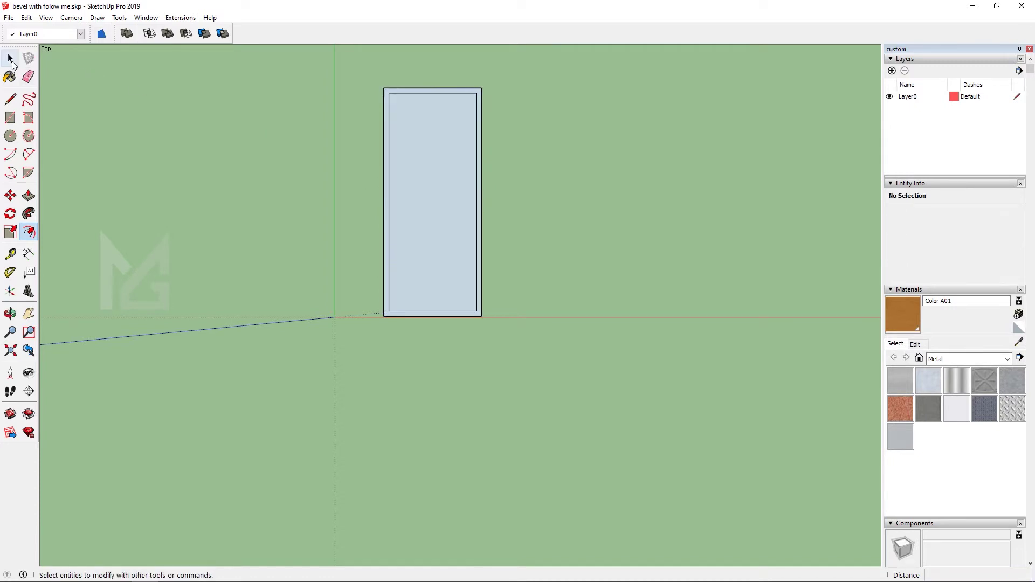
Delete the bottom edge of the inner offset rectangle
scroll(473, 160, up, 3)
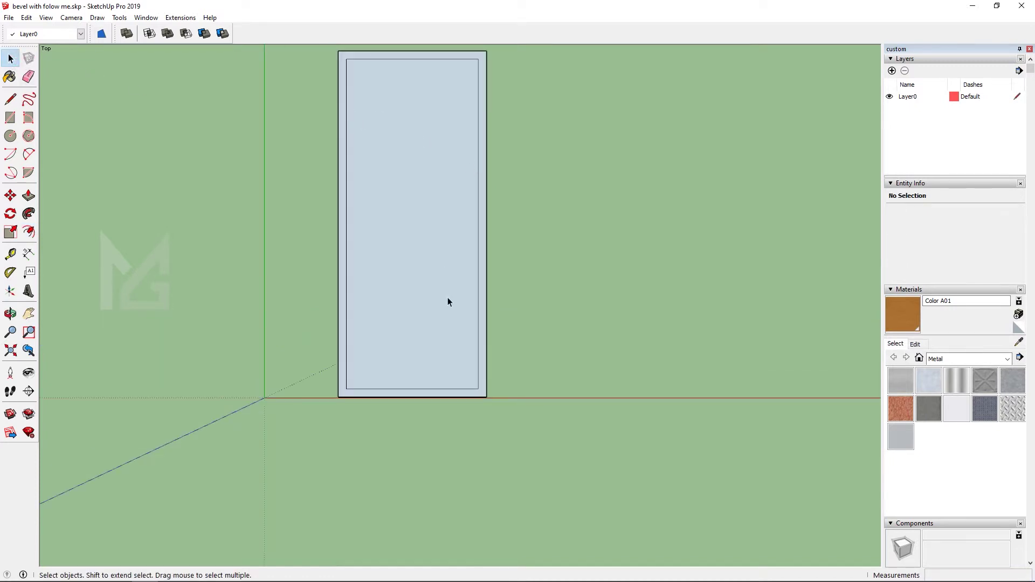
click(444, 386)
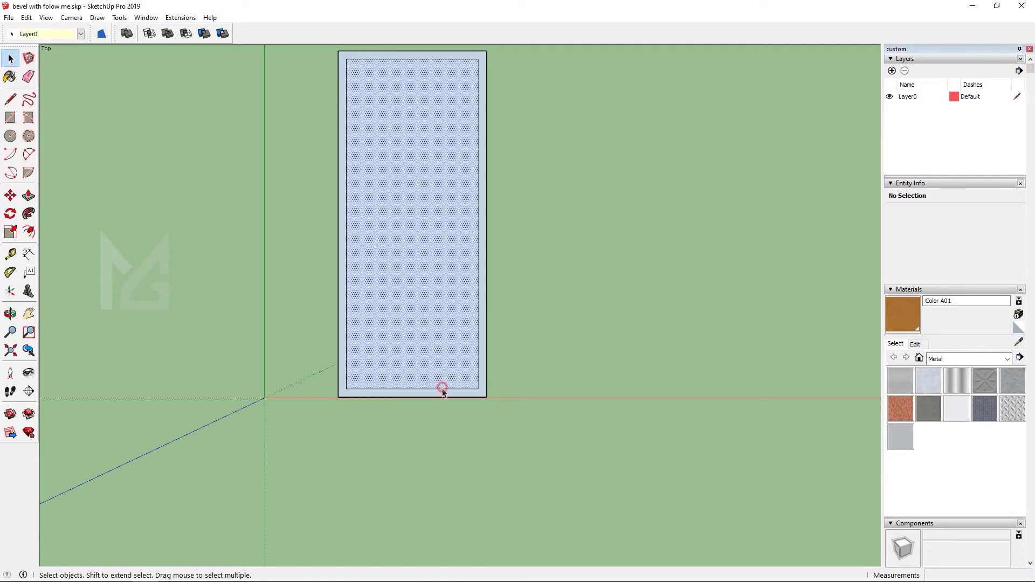
click(448, 390)
scroll(448, 392, up, 1)
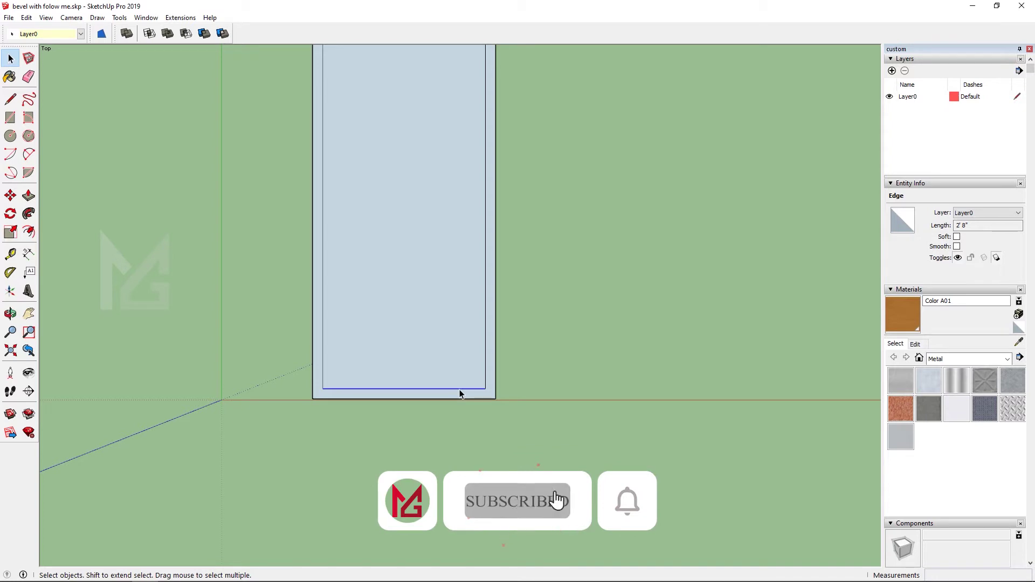
key(Delete)
Extend both inner side edges with lines to the rectangle's bottom edge, separating the frame from the door panel
key(l)
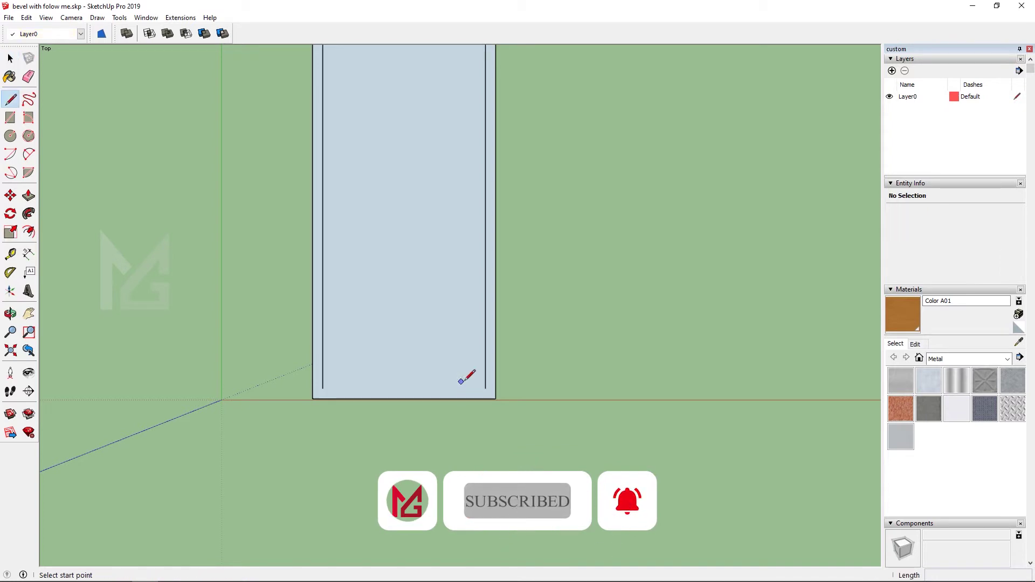
click(486, 399)
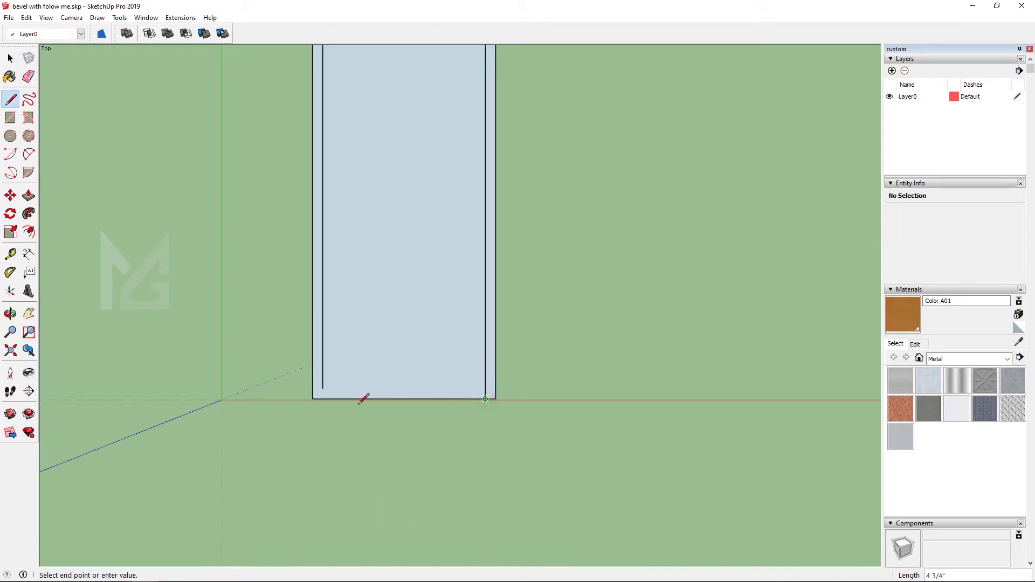
click(328, 388)
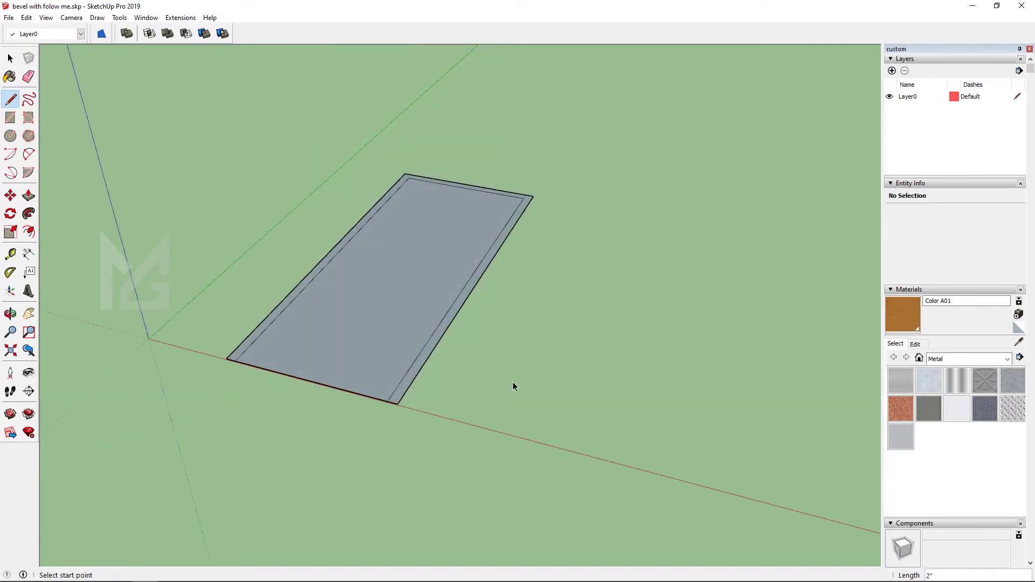
key(space)
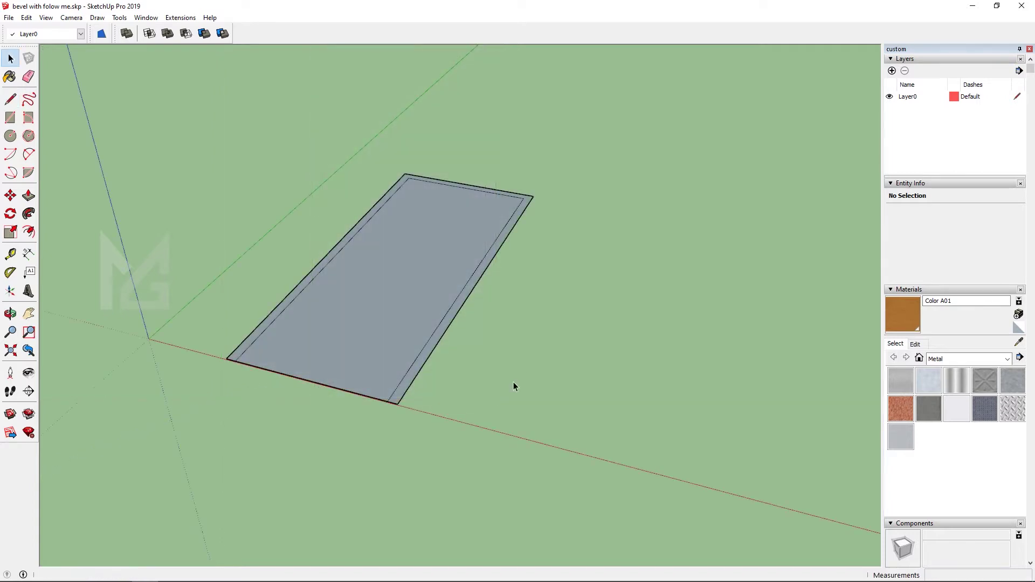
Make a group from the U-shaped frame face and its edges
double_click(464, 294)
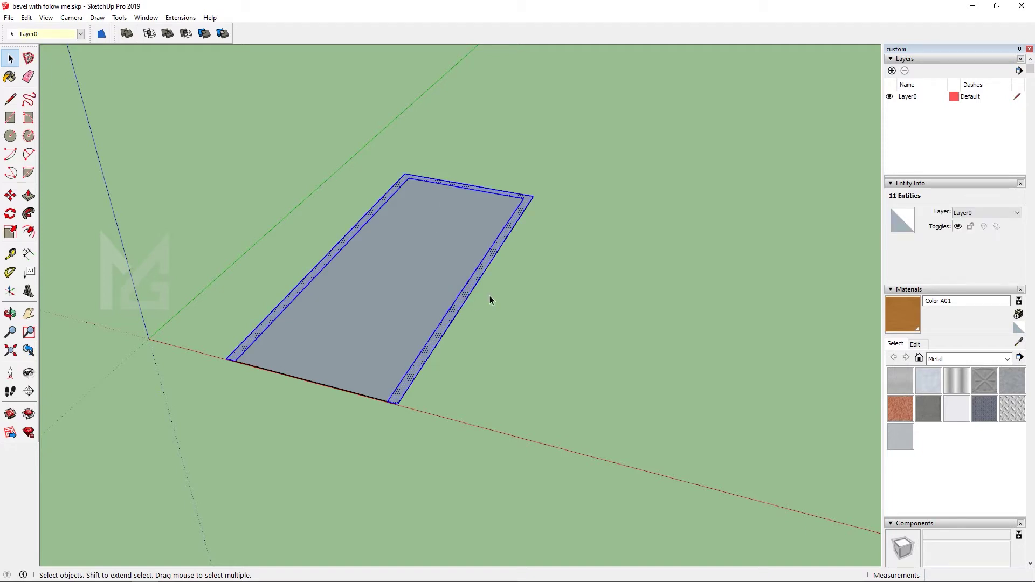
right_click(475, 296)
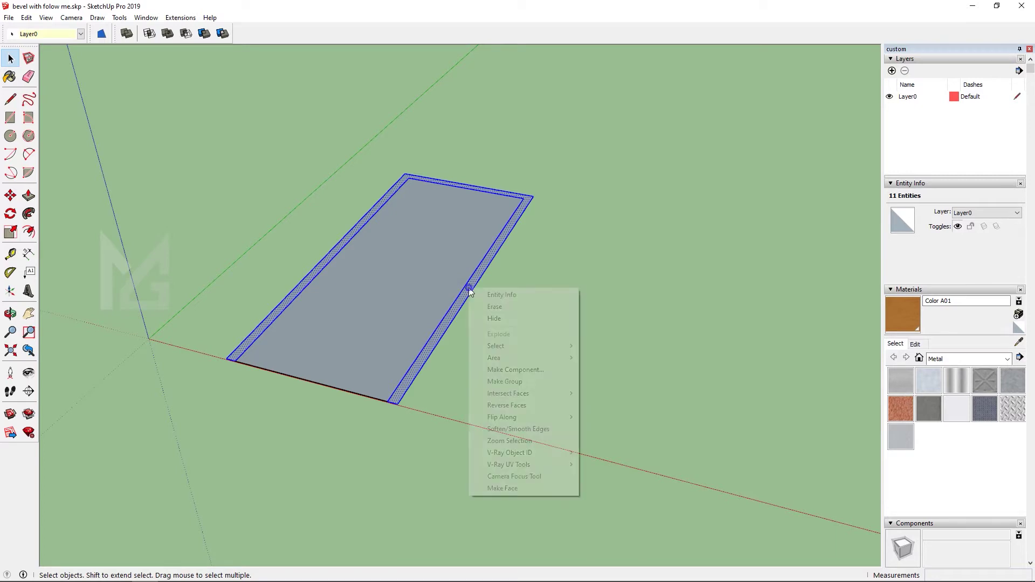
click(533, 382)
Make a separate group from the inner door panel face and its edges
click(399, 293)
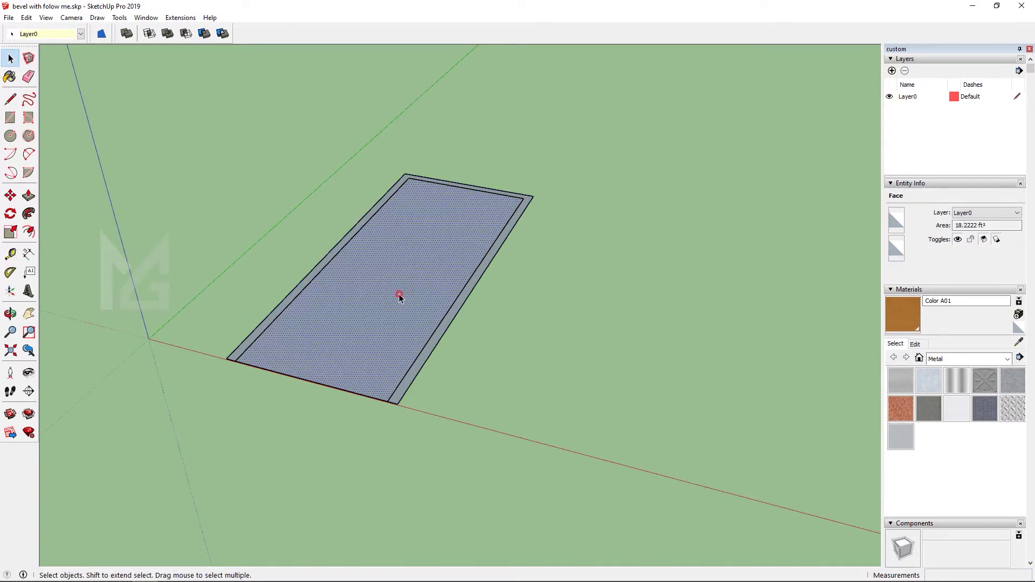
right_click(399, 295)
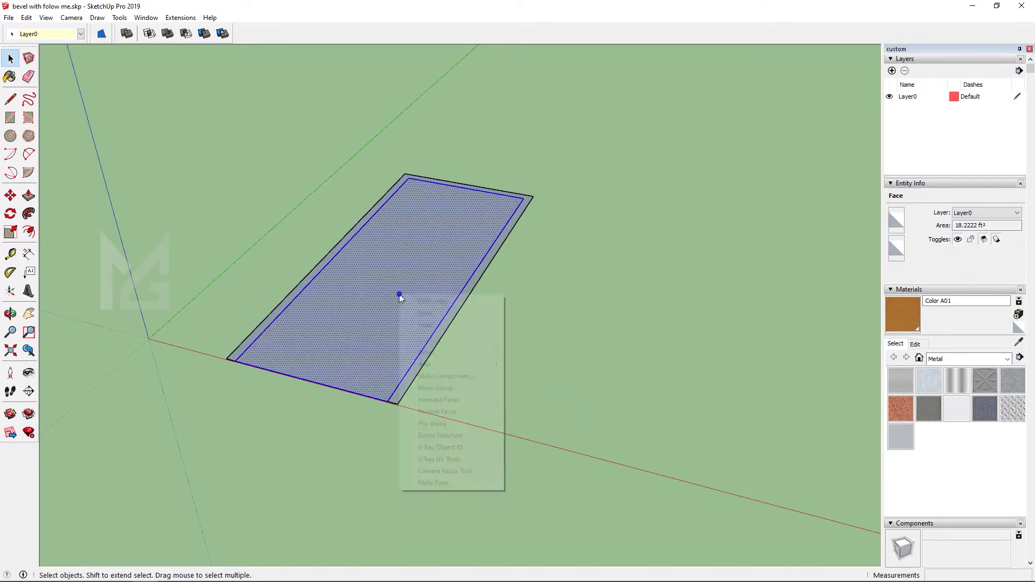
click(455, 389)
click(561, 307)
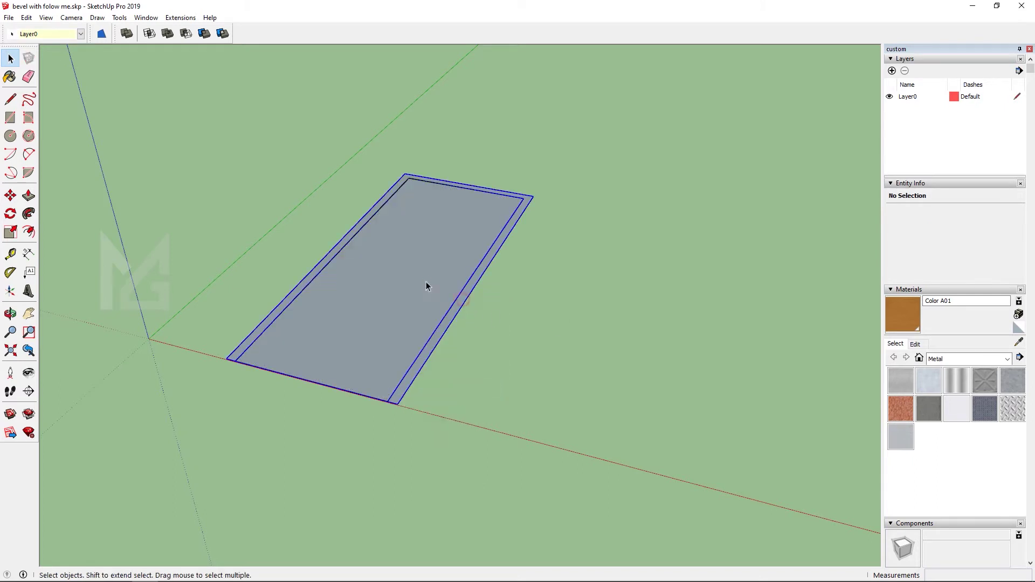
Open the U-shaped frame group and extrude its face upward by 3" with Push/Pull
click(465, 295)
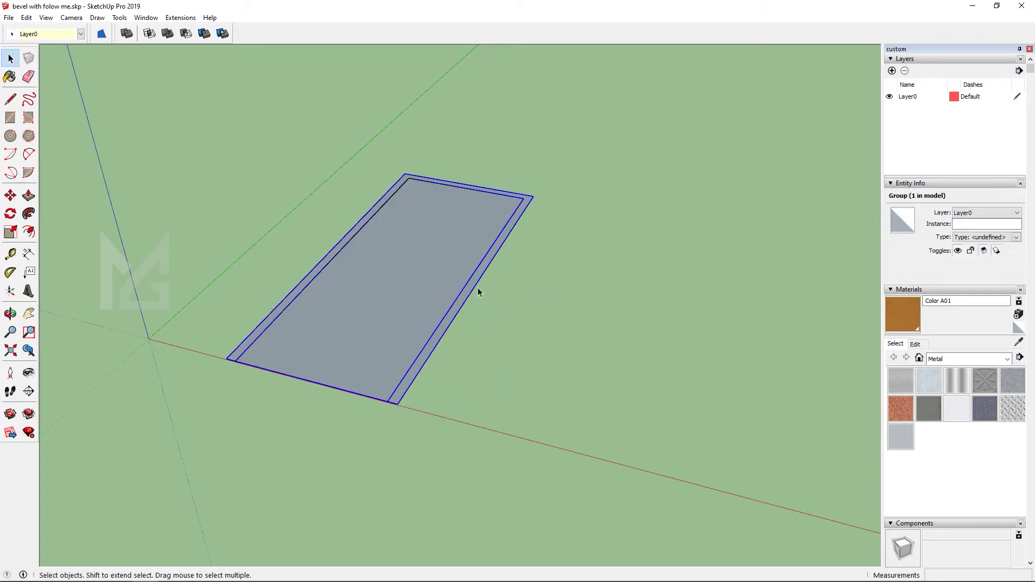
double_click(474, 287)
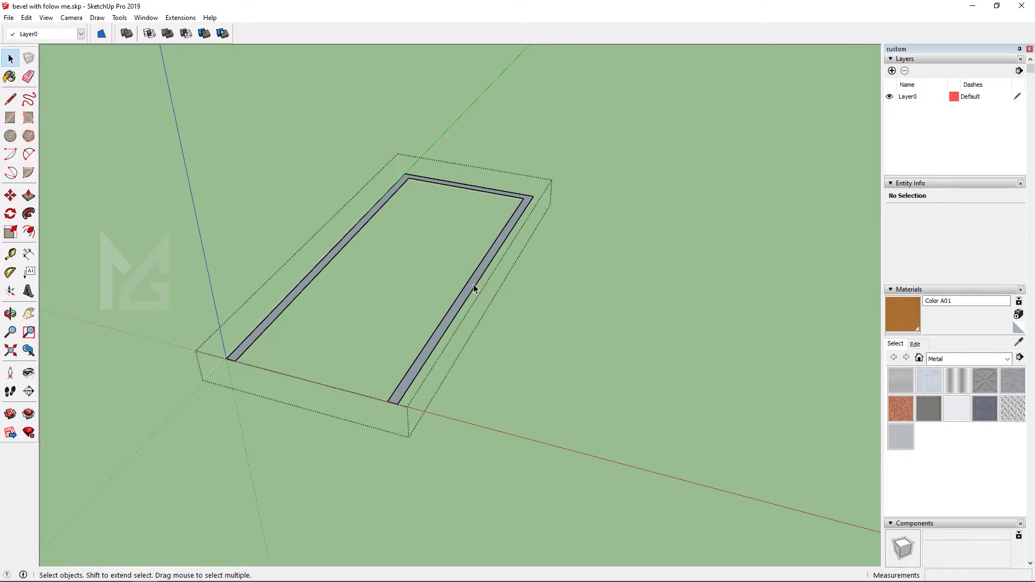
click(474, 287)
key(p)
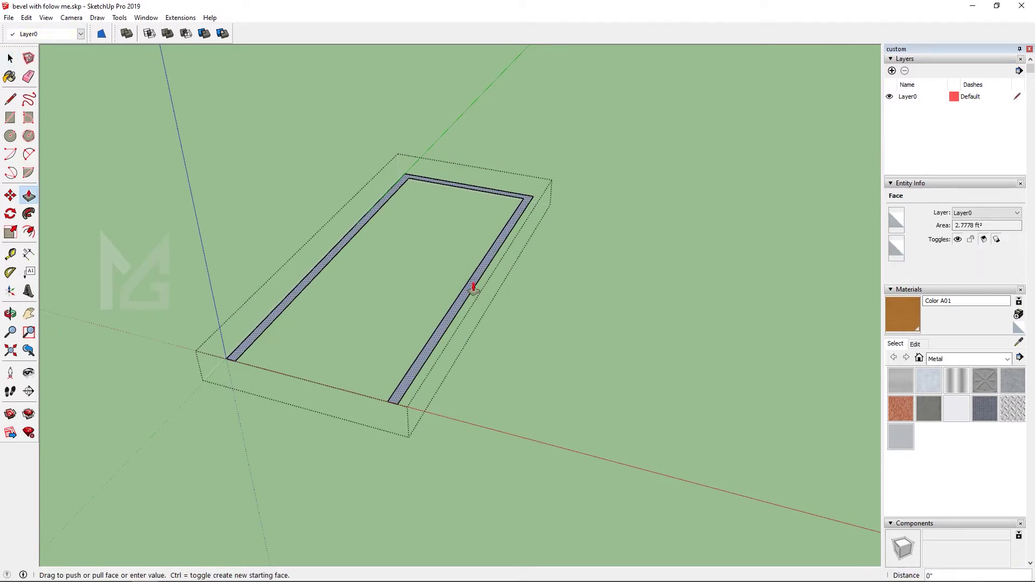
drag(474, 287, 473, 268)
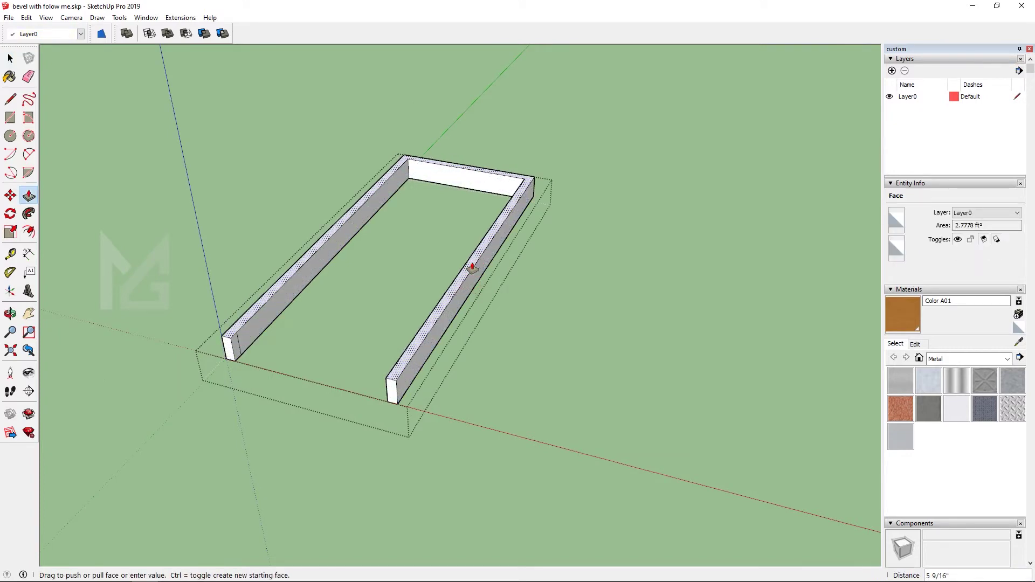
text(3)
key(Return)
click(18, 60)
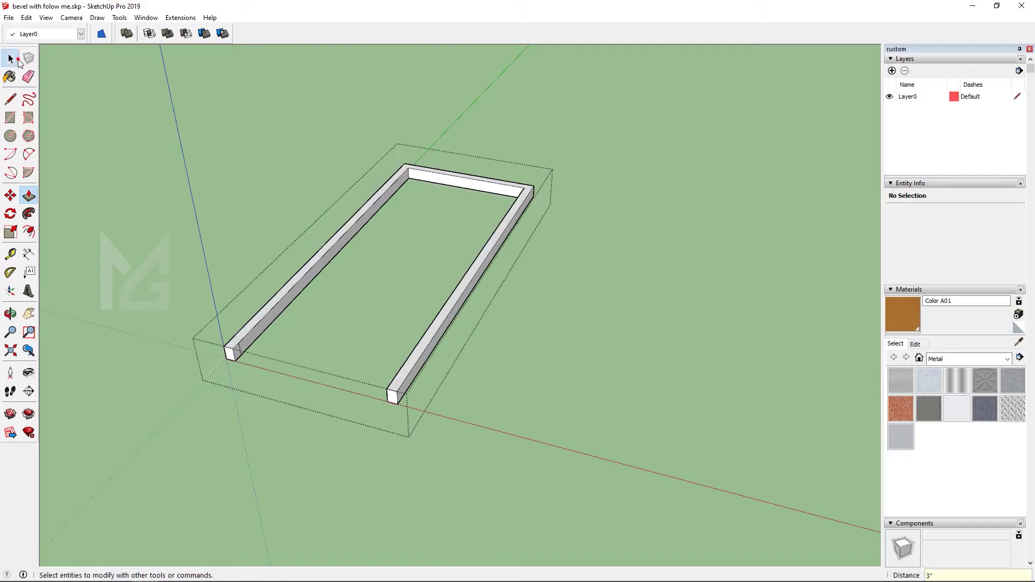
Delete the leftover vertical edge on the inner side of the frame leg at the origin
scroll(373, 239, up, 3)
scroll(434, 255, down, 1)
middle_drag(342, 303, 378, 265)
scroll(186, 382, up, 3)
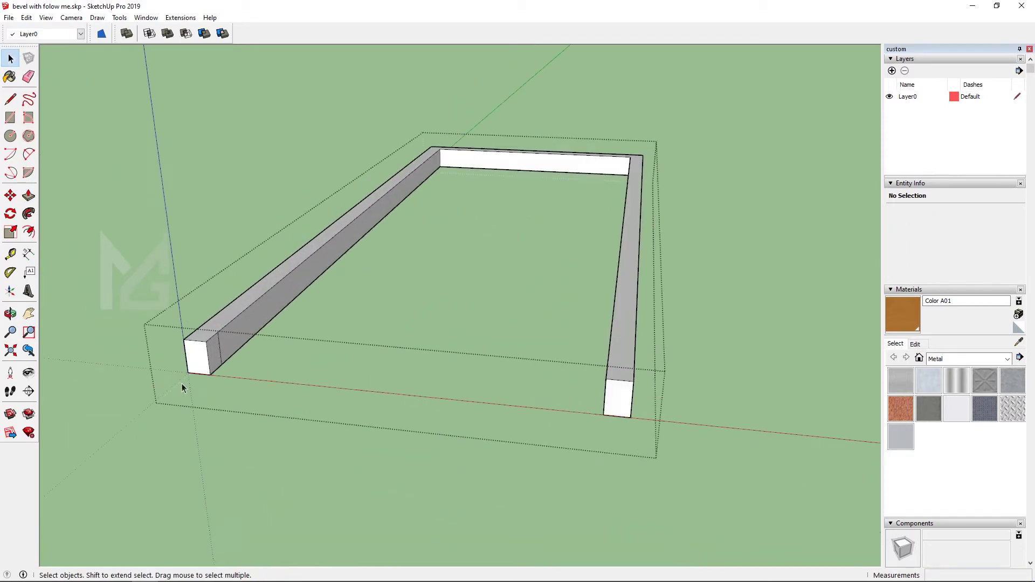
scroll(182, 383, up, 2)
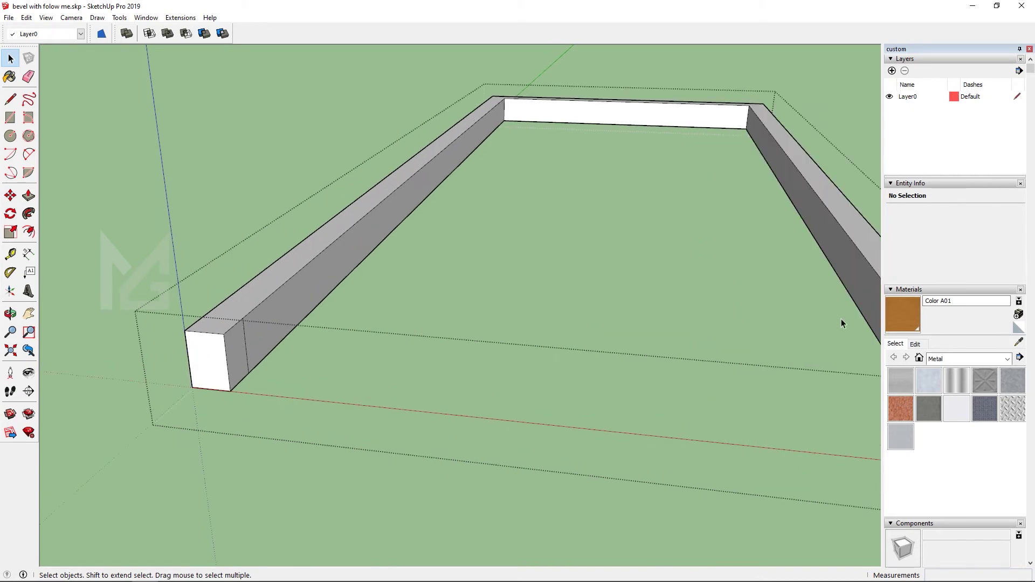
click(244, 329)
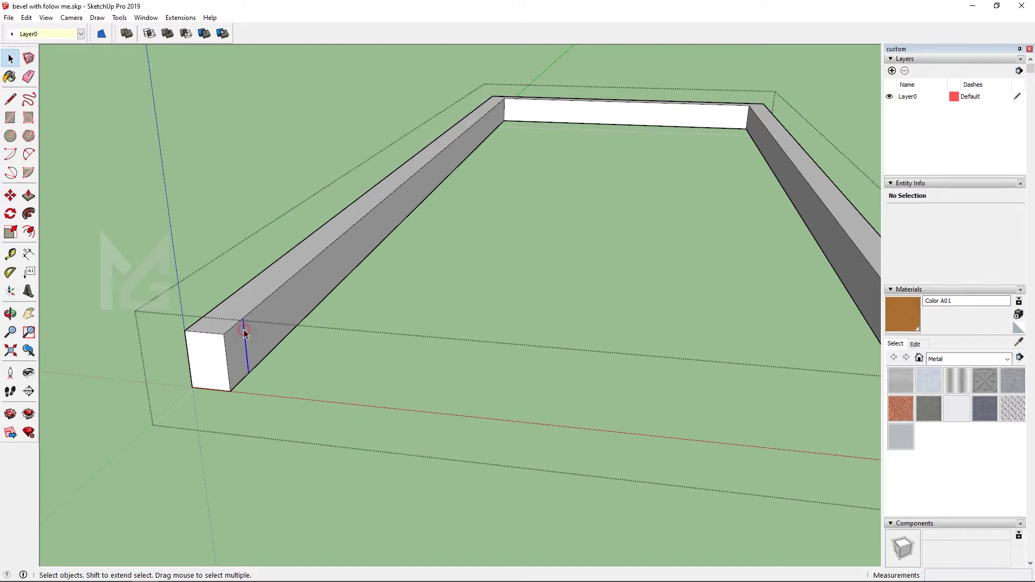
scroll(245, 329, down, 5)
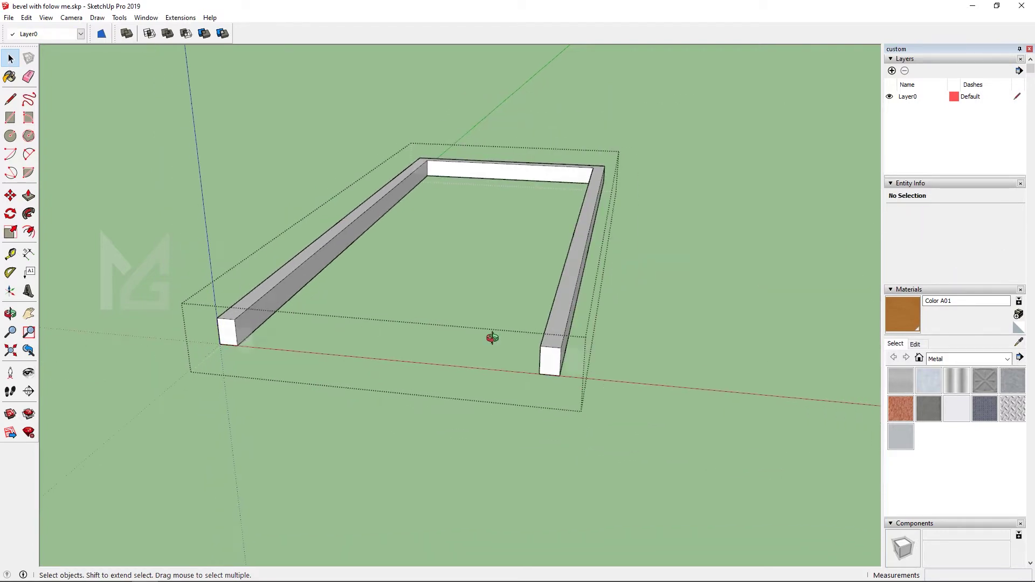
Delete the matching leftover vertical edge on the inner side of the opposite frame leg and close the frame group
middle_drag(492, 337, 738, 283)
scroll(765, 274, up, 1)
click(748, 260)
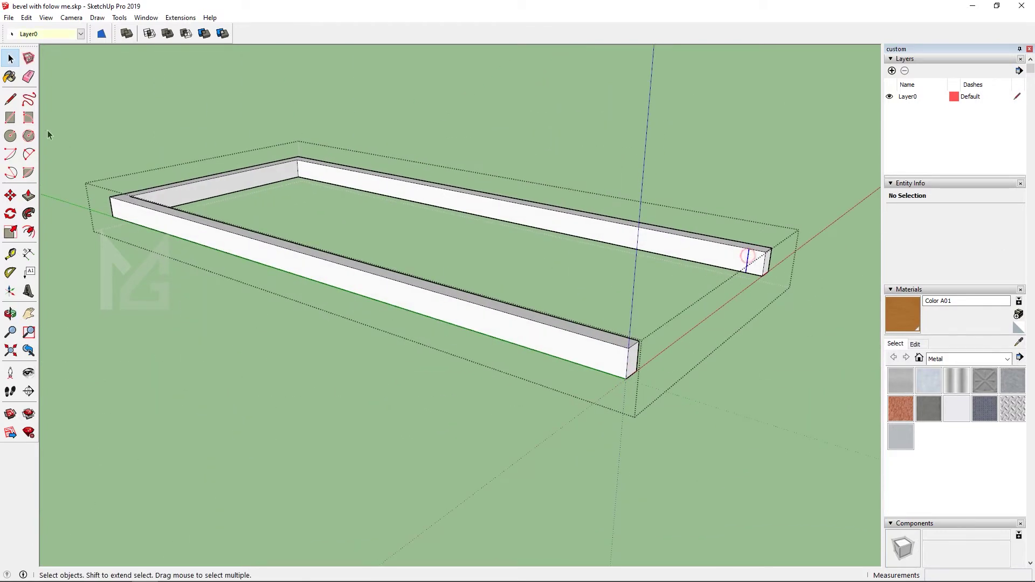
click(120, 17)
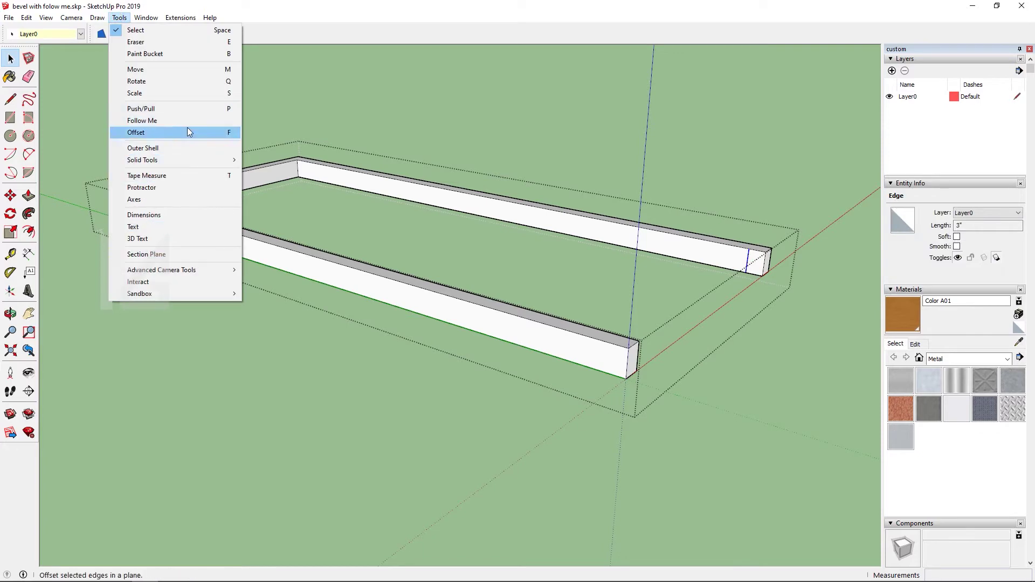
click(470, 117)
scroll(532, 311, down, 1)
middle_drag(533, 311, 701, 298)
scroll(701, 297, up, 3)
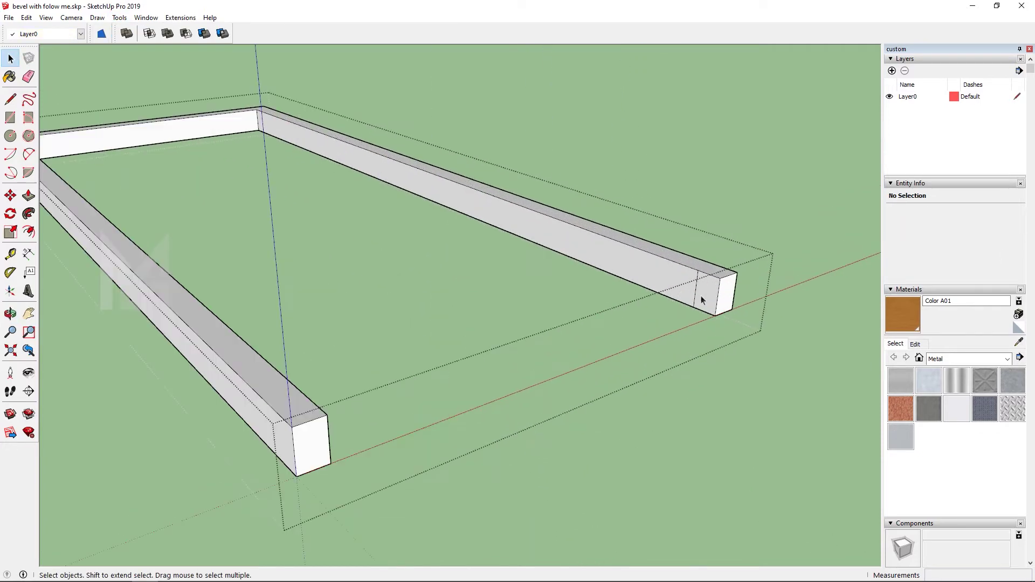
click(694, 292)
key(Delete)
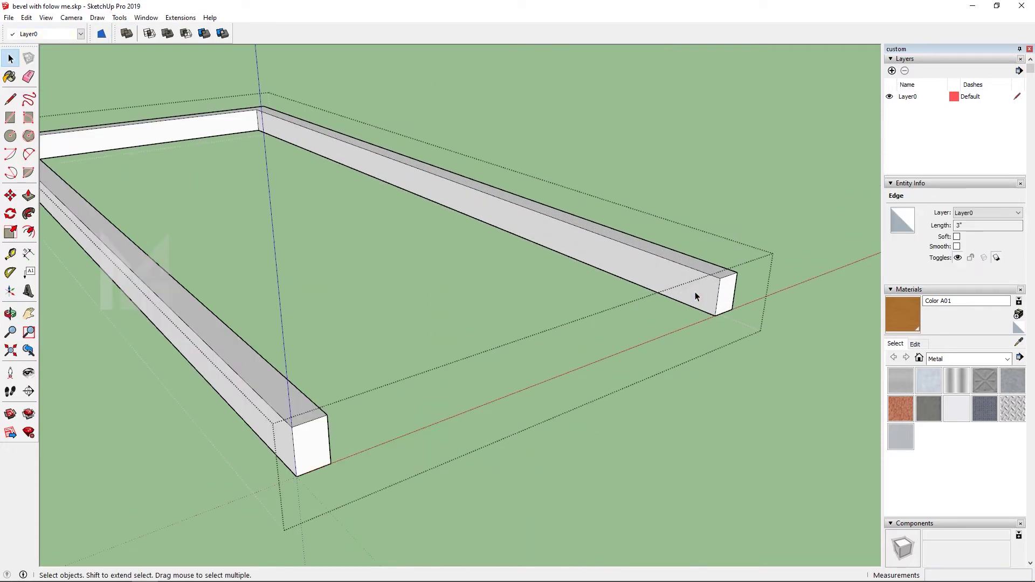
scroll(693, 291, down, 2)
click(689, 183)
Inside the frame group, draw a 1" radius arc across the inner upper corner of the origin-side leg's end face
middle_drag(688, 182, 529, 293)
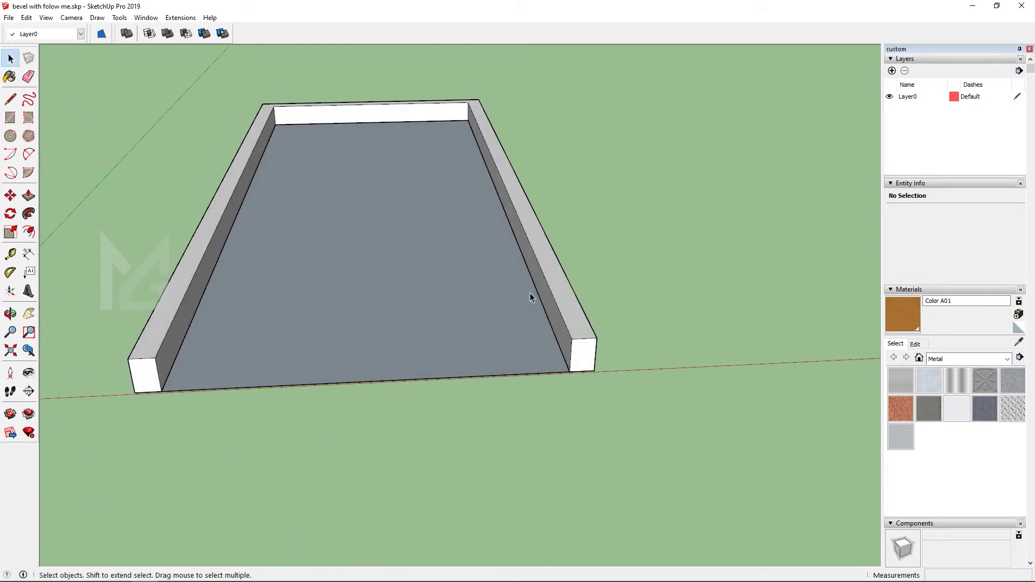
scroll(226, 346, up, 2)
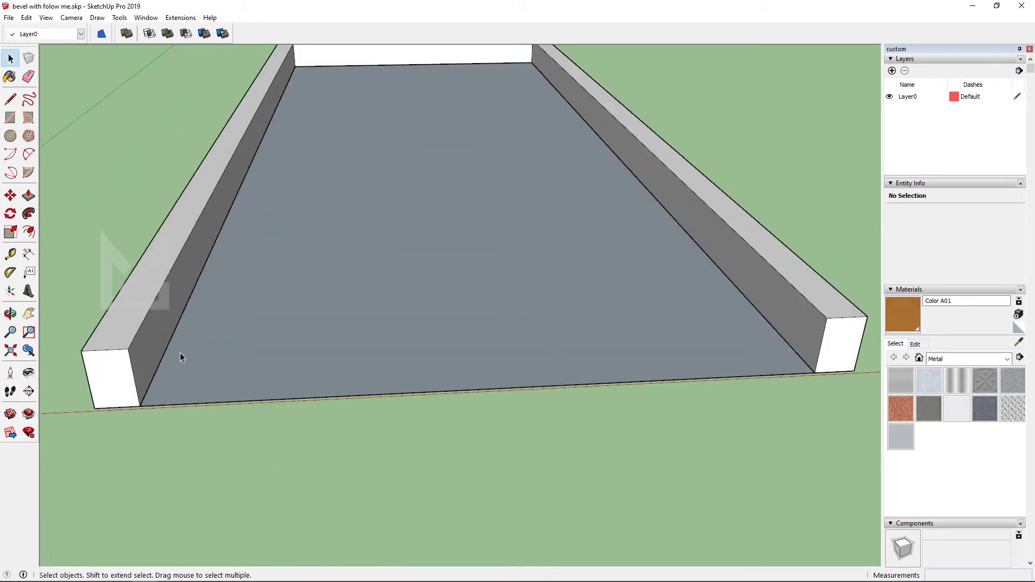
double_click(140, 299)
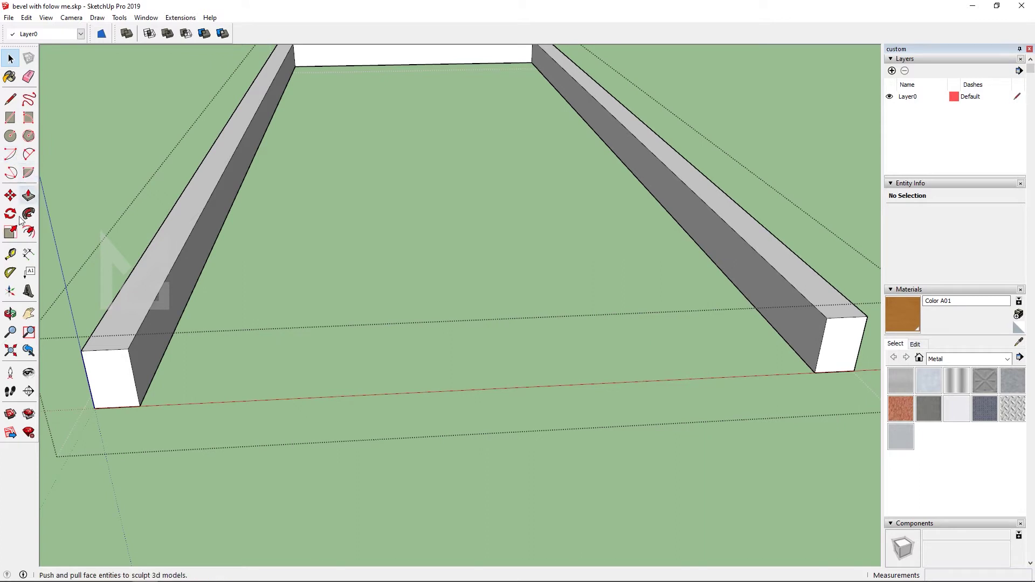
click(28, 157)
scroll(186, 221, down, 2)
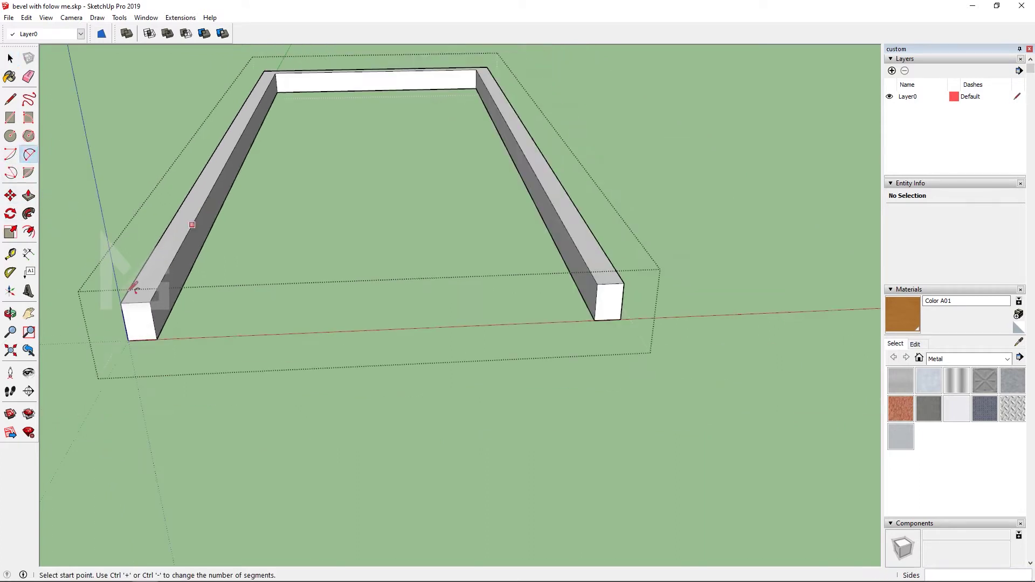
scroll(136, 289, up, 3)
click(146, 309)
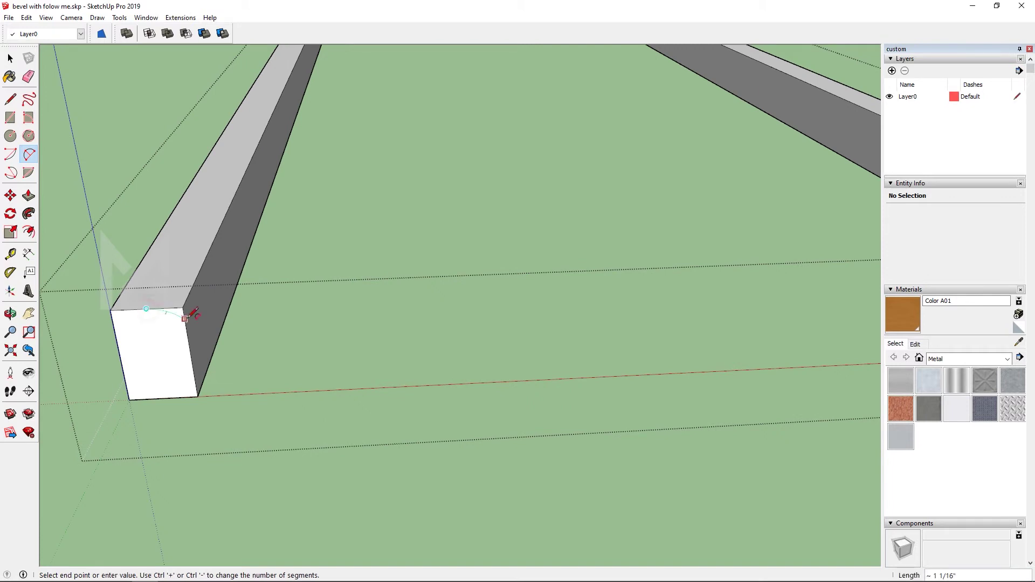
click(188, 338)
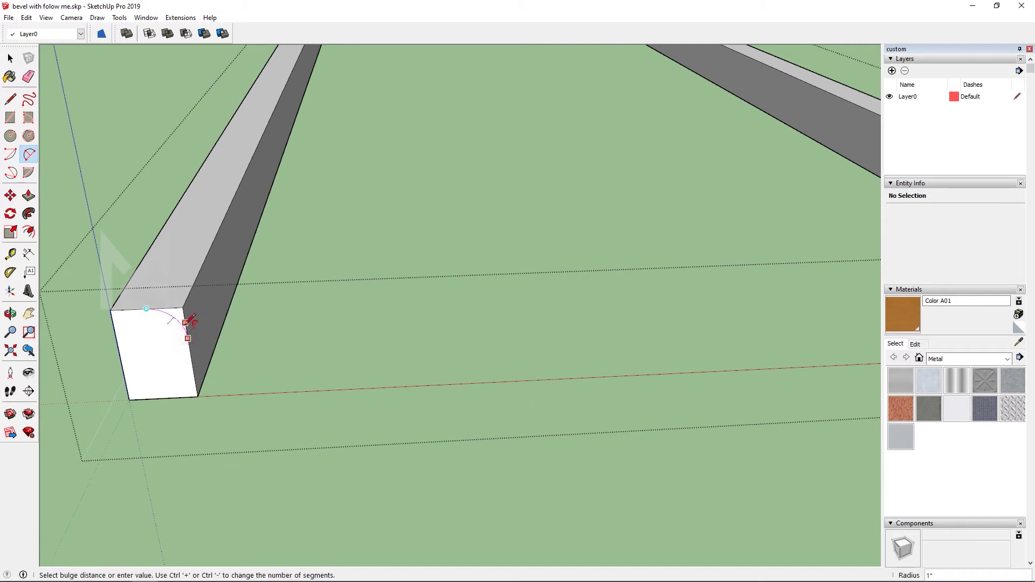
click(182, 320)
scroll(178, 324, up, 1)
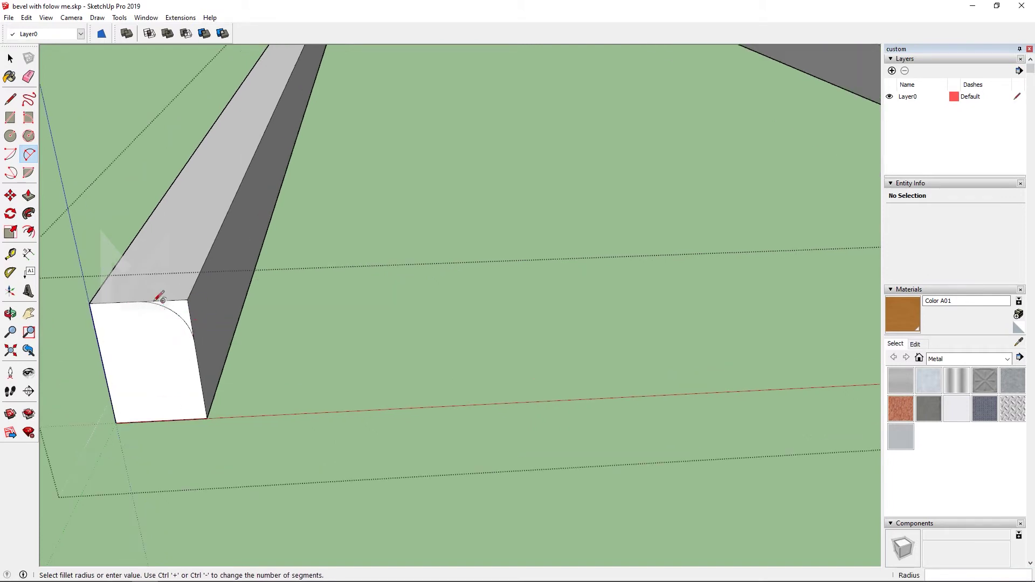
scroll(187, 328, down, 1)
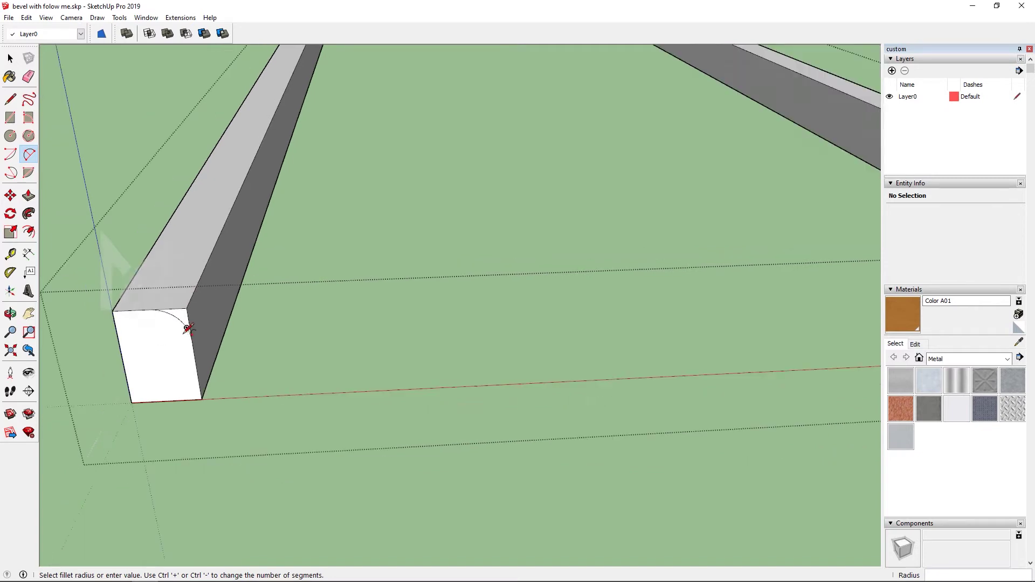
Use Follow Me to run the small corner face outside the arc along the frame's three inner top edges, rounding them
scroll(187, 328, down, 3)
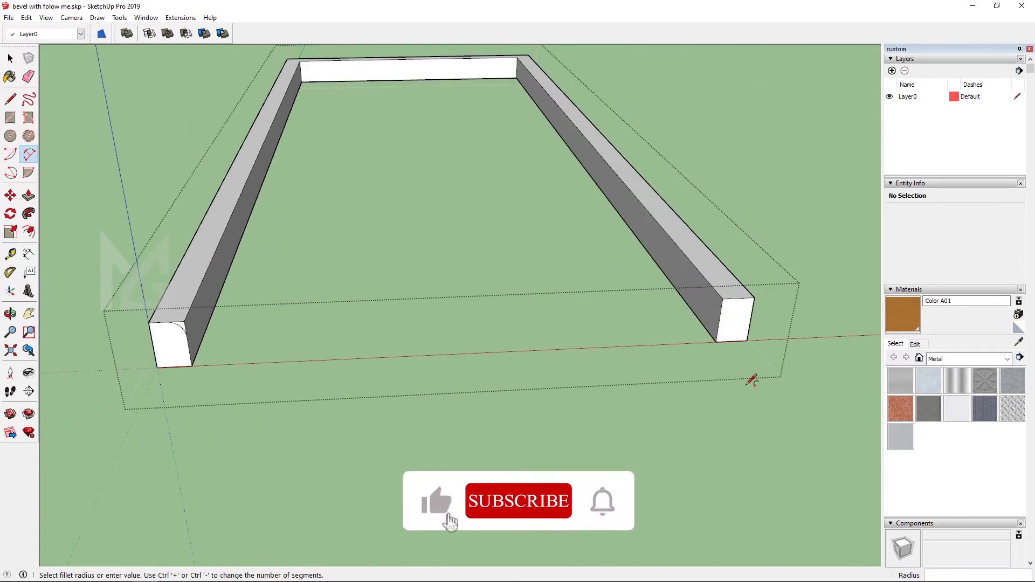
click(10, 59)
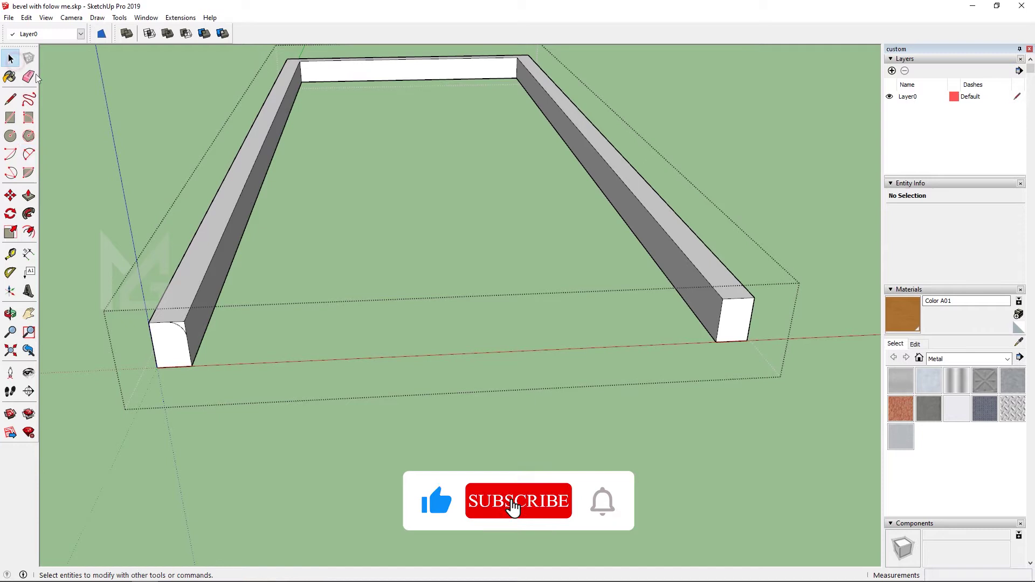
click(224, 233)
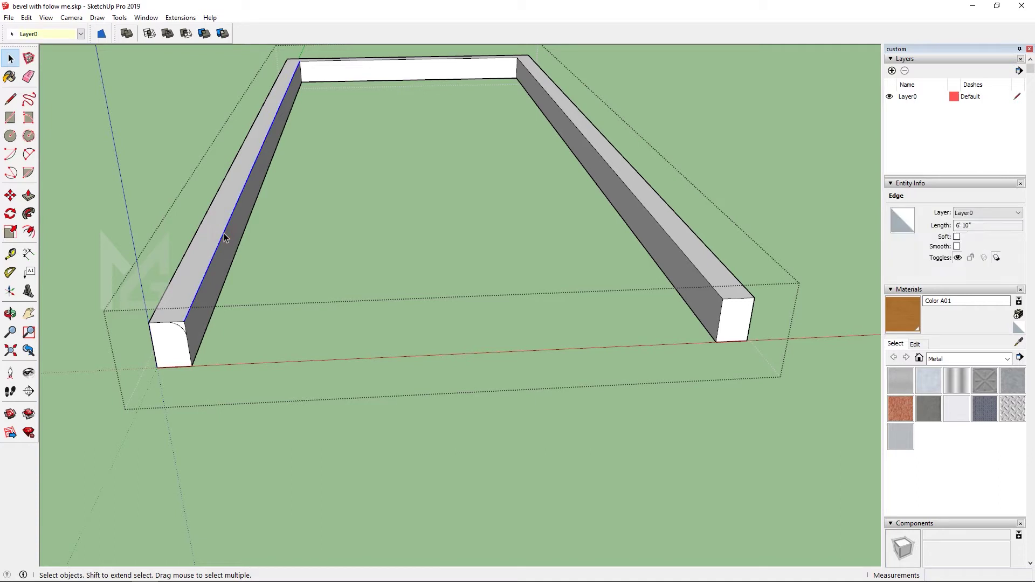
shift+click(373, 58)
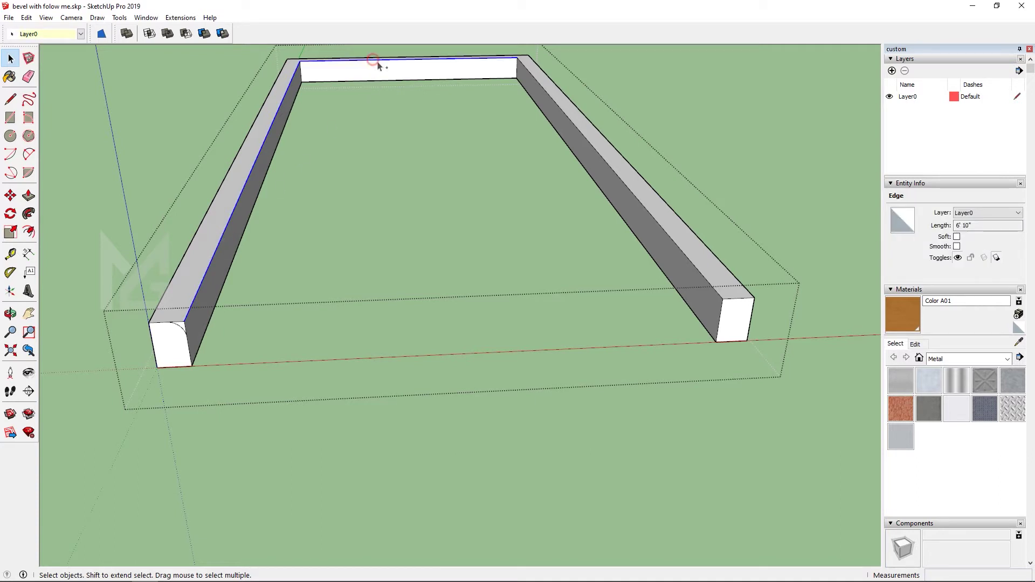
shift+click(558, 103)
middle_drag(423, 244, 380, 203)
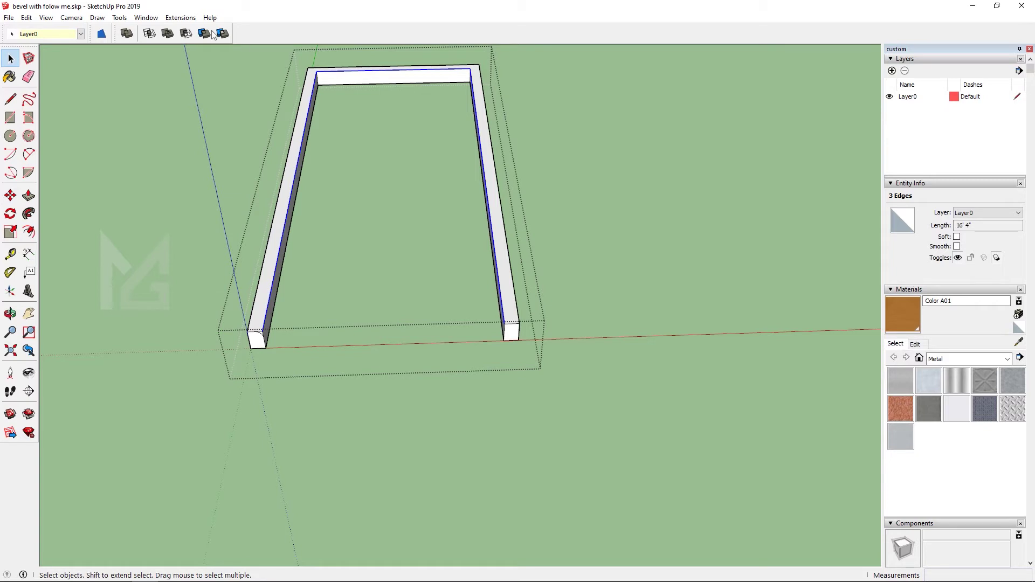
click(119, 18)
click(168, 118)
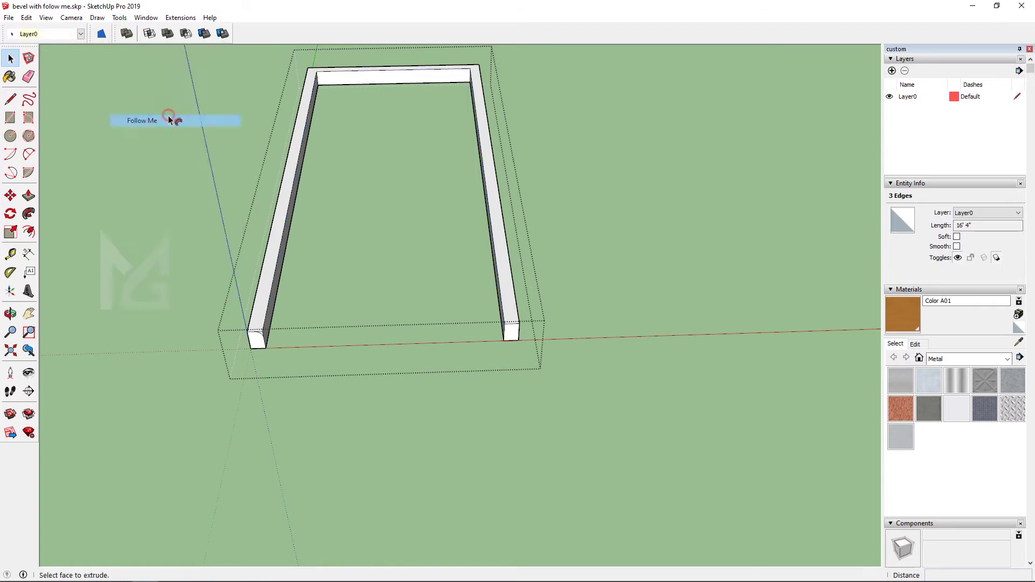
scroll(210, 345, up, 5)
scroll(267, 348, up, 1)
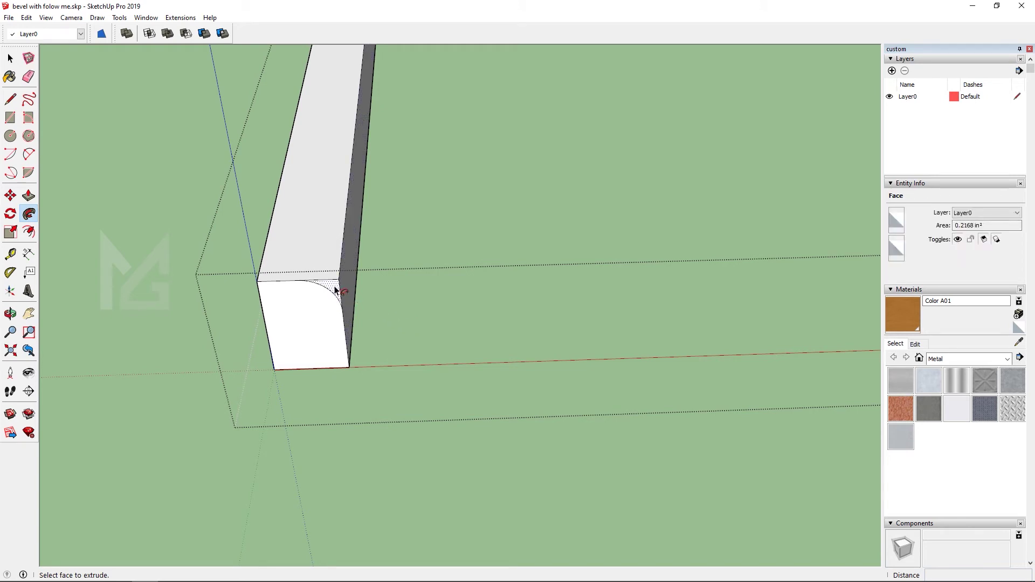
click(335, 291)
scroll(455, 277, down, 5)
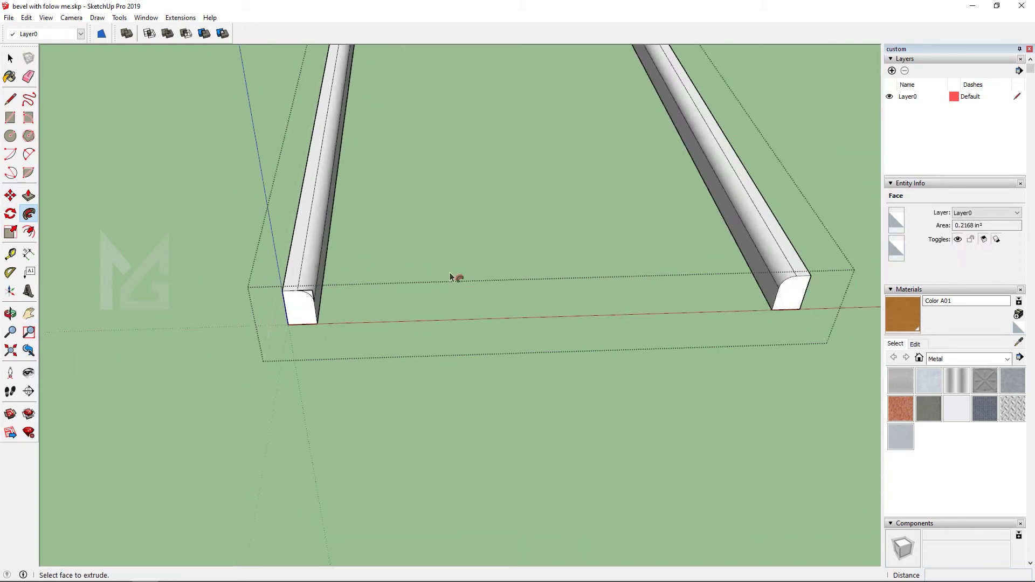
middle_drag(455, 277, 696, 293)
scroll(722, 290, up, 2)
scroll(593, 453, down, 4)
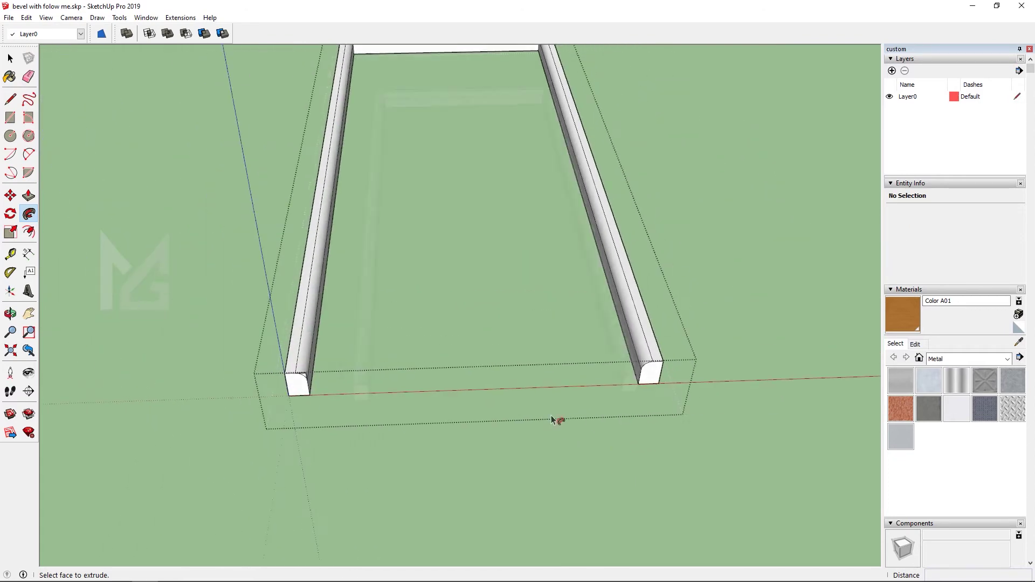
key(space)
Delete the leftover corner face and its edges beside the arc at the leg's end, and close the frame group
scroll(295, 316, up, 5)
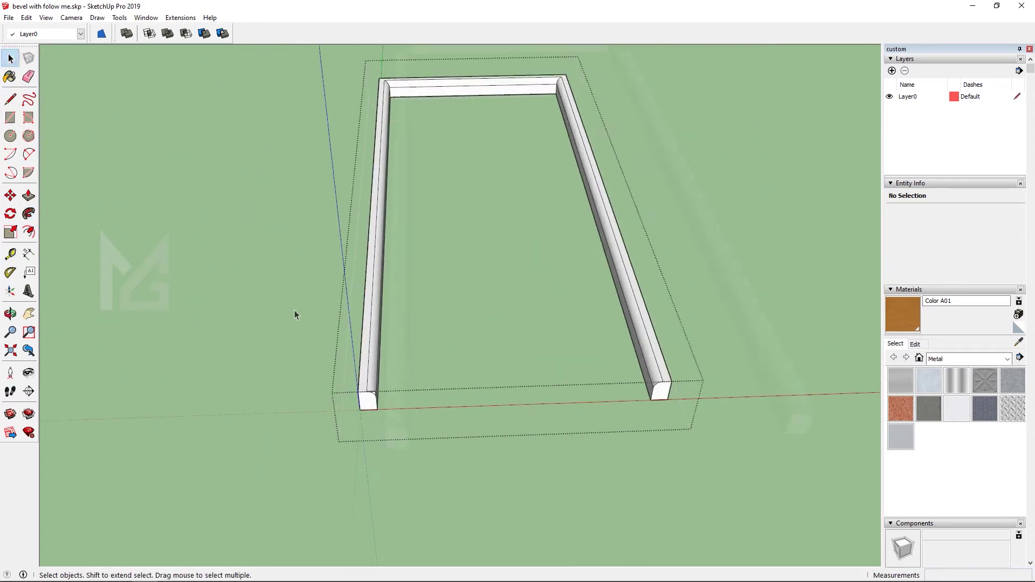
middle_drag(476, 484, 383, 373)
scroll(425, 401, up, 3)
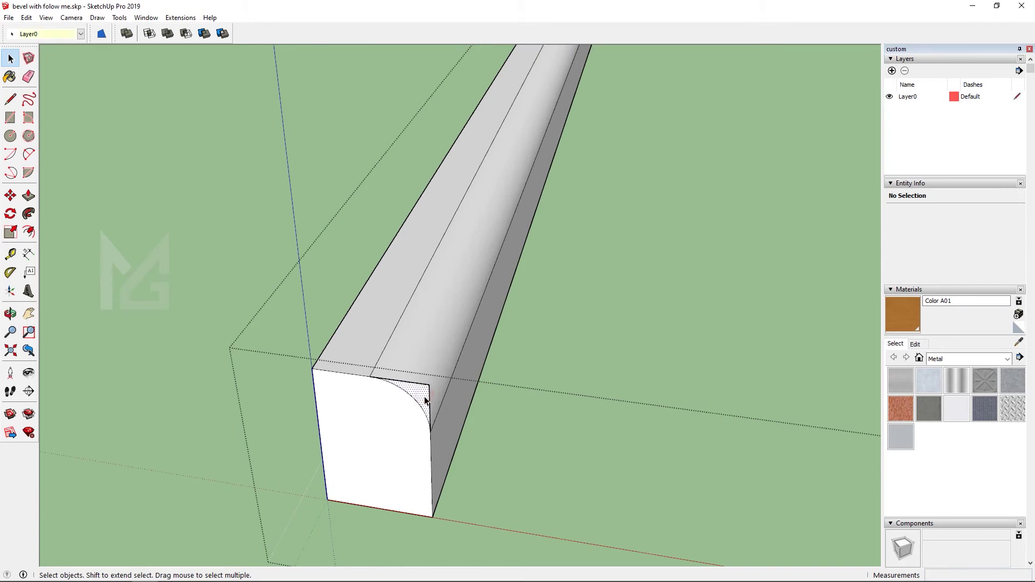
click(425, 401)
key(Delete)
click(429, 393)
key(Delete)
key(Delete)
scroll(458, 389, down, 2)
click(275, 266)
Open the flat door panel group inside the frame and select its face
scroll(267, 366, down, 2)
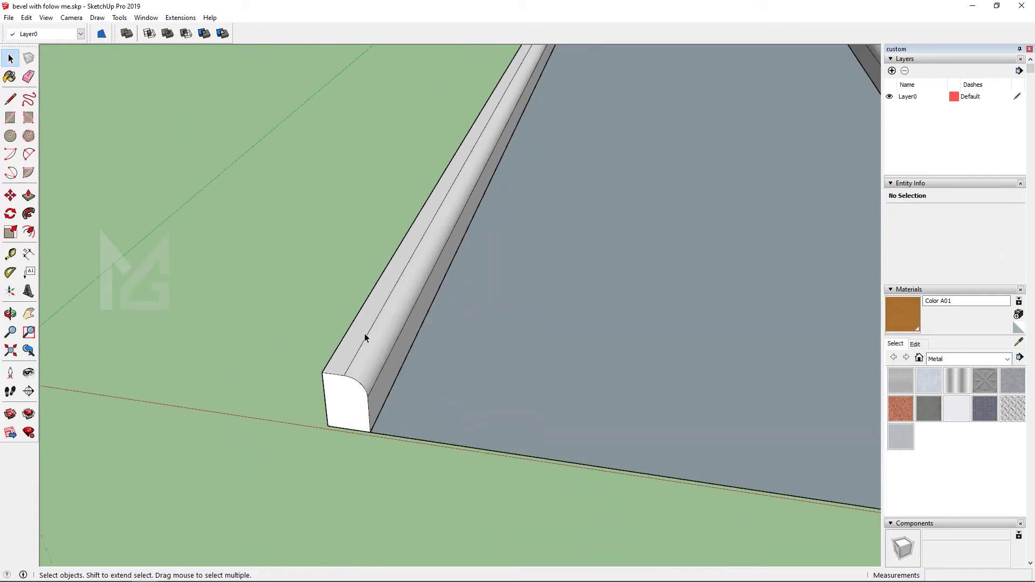
scroll(365, 338, down, 4)
click(522, 371)
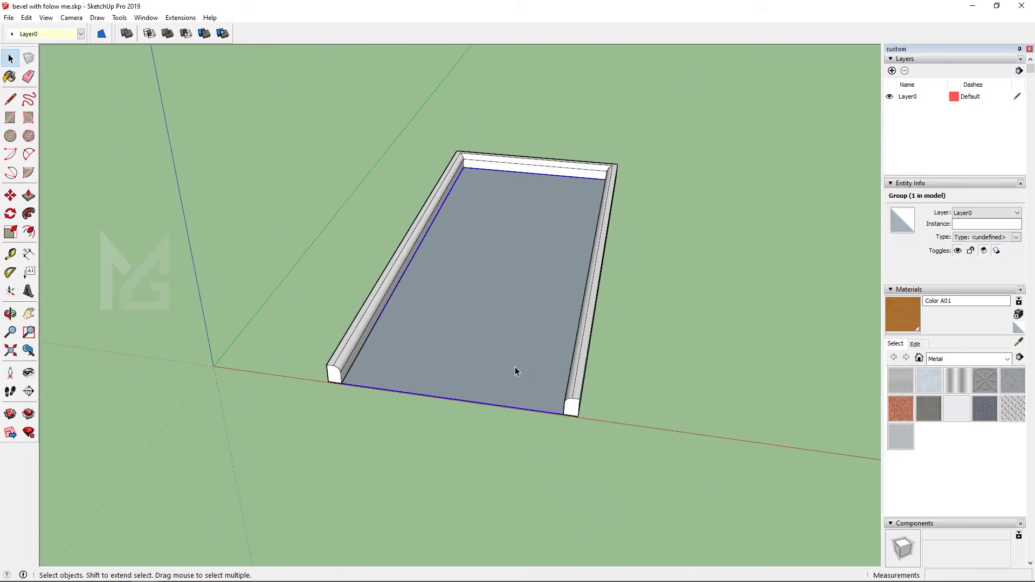
double_click(509, 338)
click(530, 375)
scroll(534, 377, up, 2)
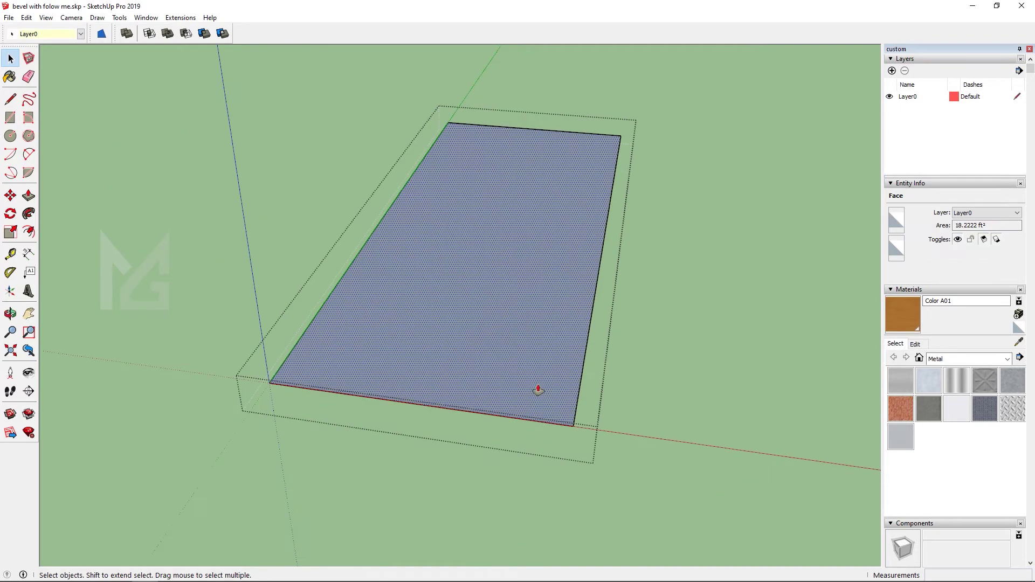
Try extruding the door panel face to a thickness of 2" and undo the extrusion
key(p)
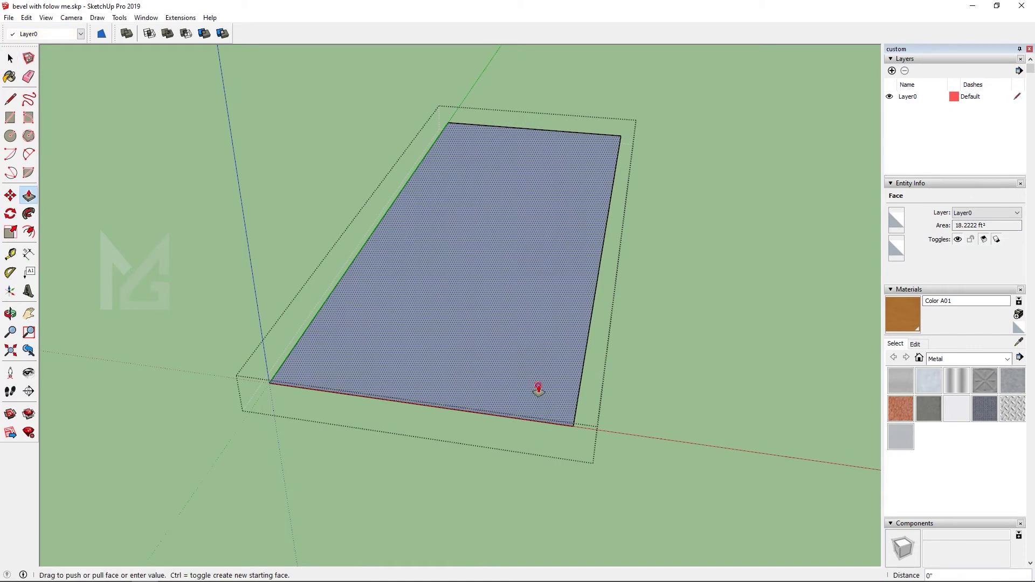
drag(538, 388, 538, 384)
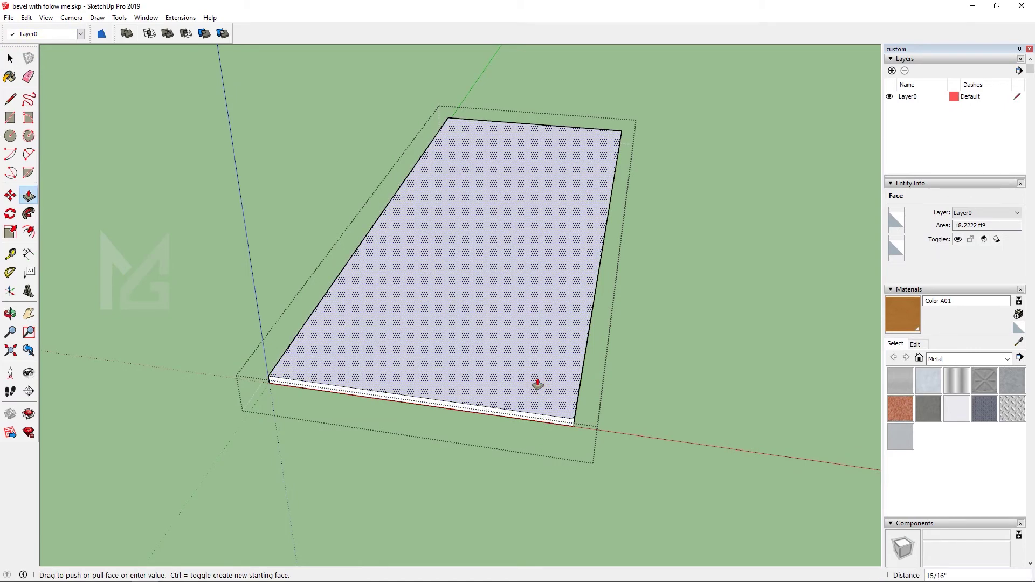
key(Return)
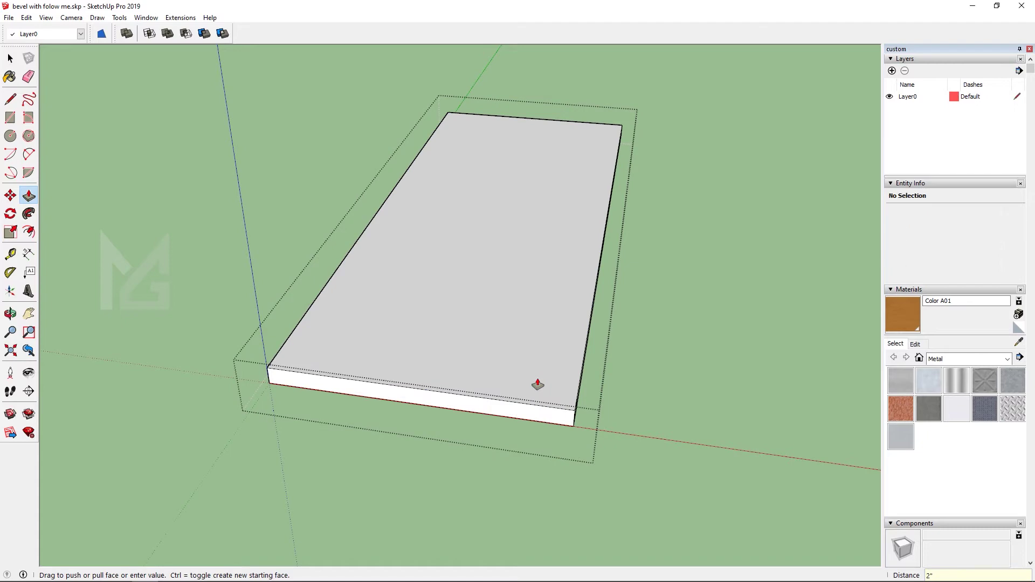
key(ctrl)
key(ctrl+z)
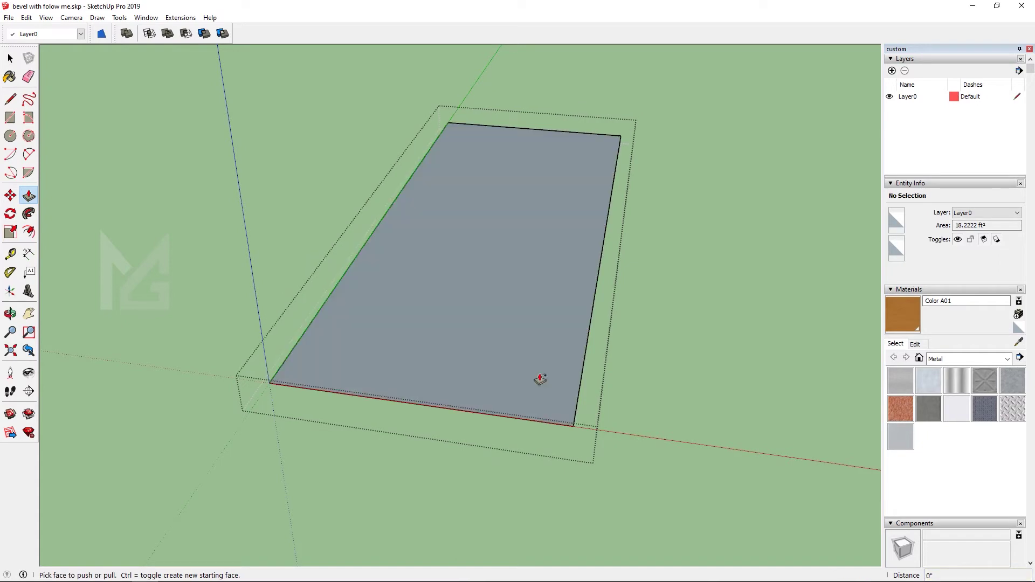
Extrude the door panel face upward by 1" and close the panel group
click(536, 388)
text(1,)
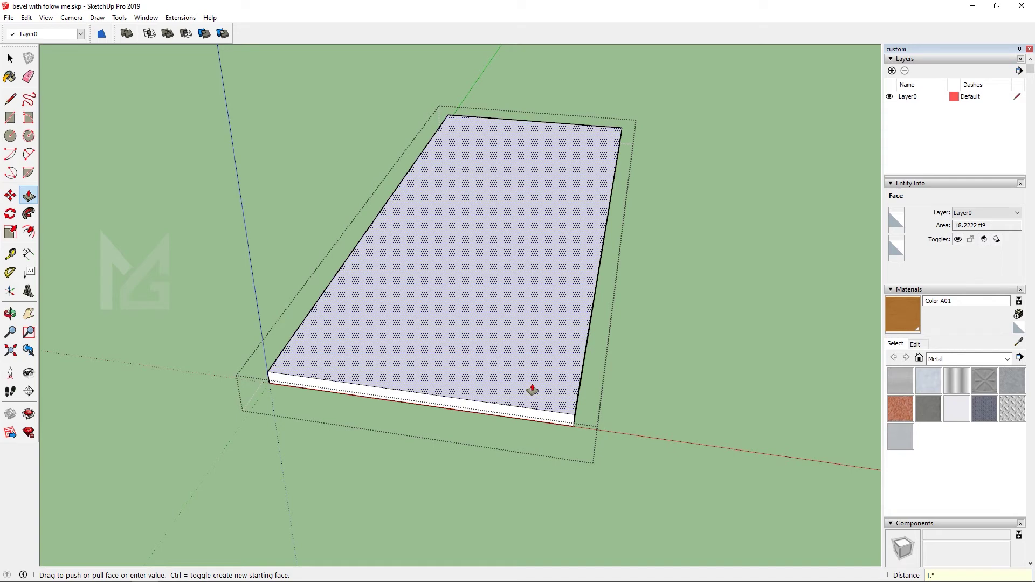
key(Return)
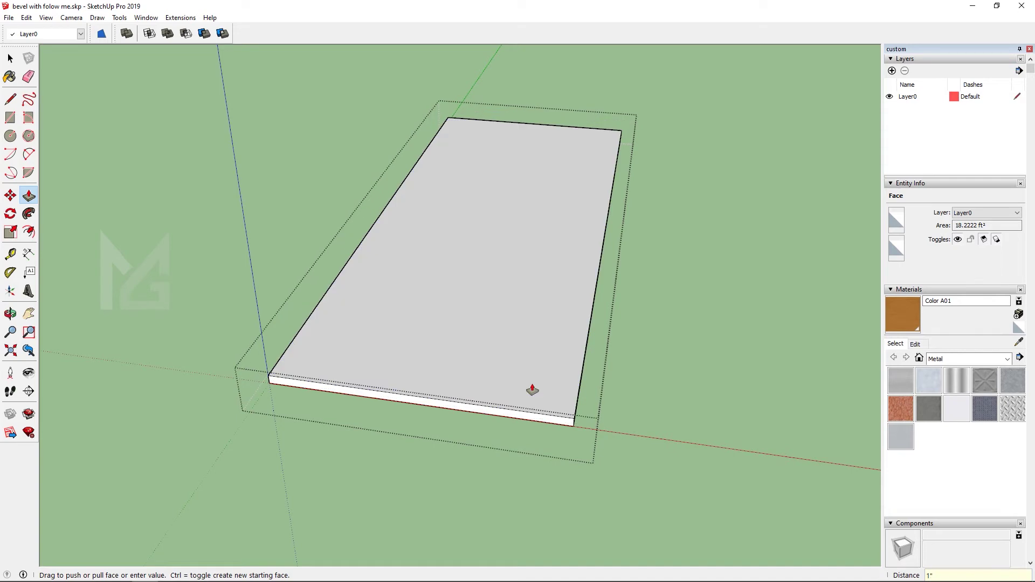
key(space)
scroll(363, 259, down, 3)
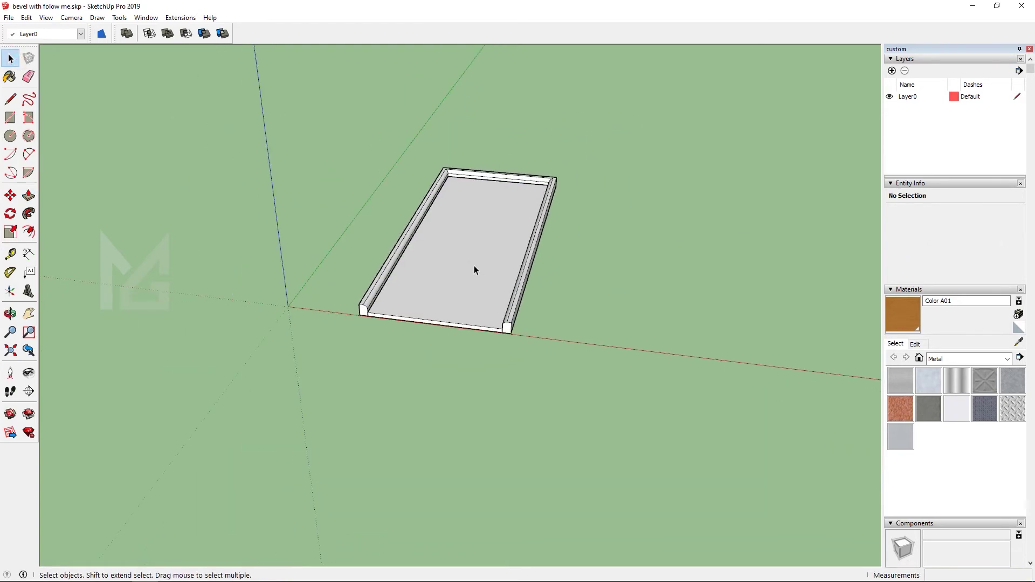
Inside the door panel group, offset the outline of the top face 6" inward
middle_drag(474, 265, 464, 316)
scroll(464, 317, up, 3)
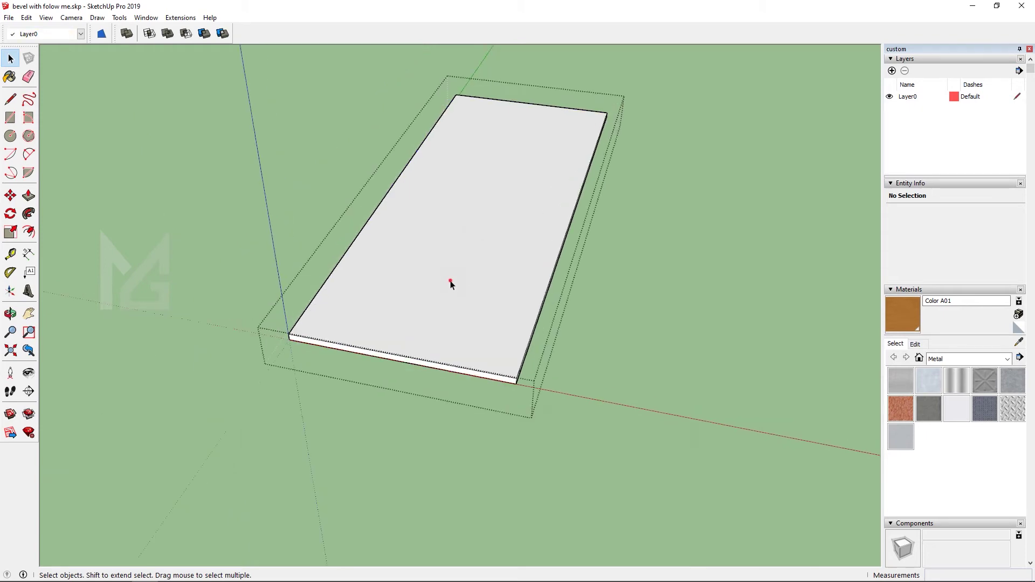
click(451, 282)
key(f)
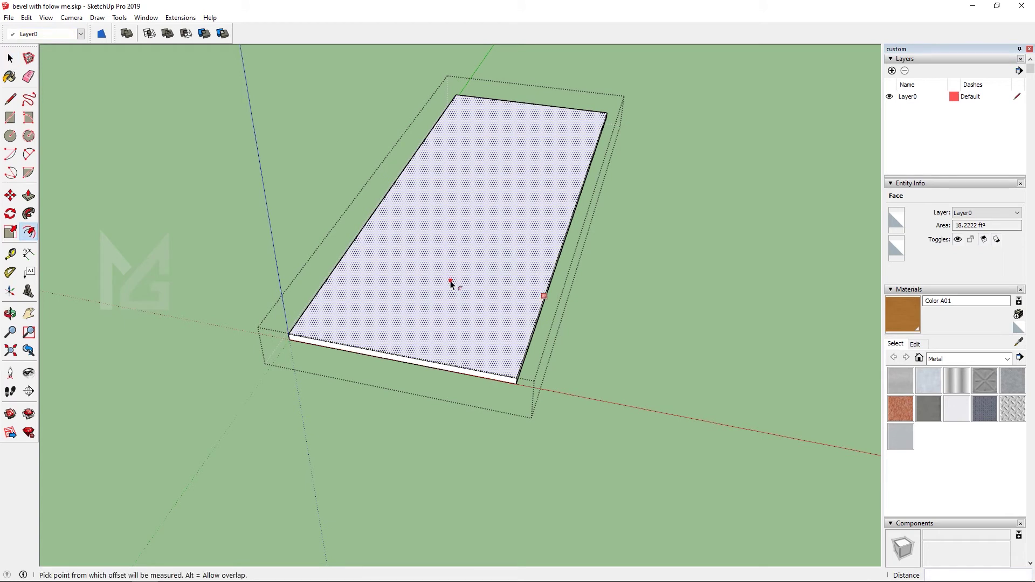
click(451, 283)
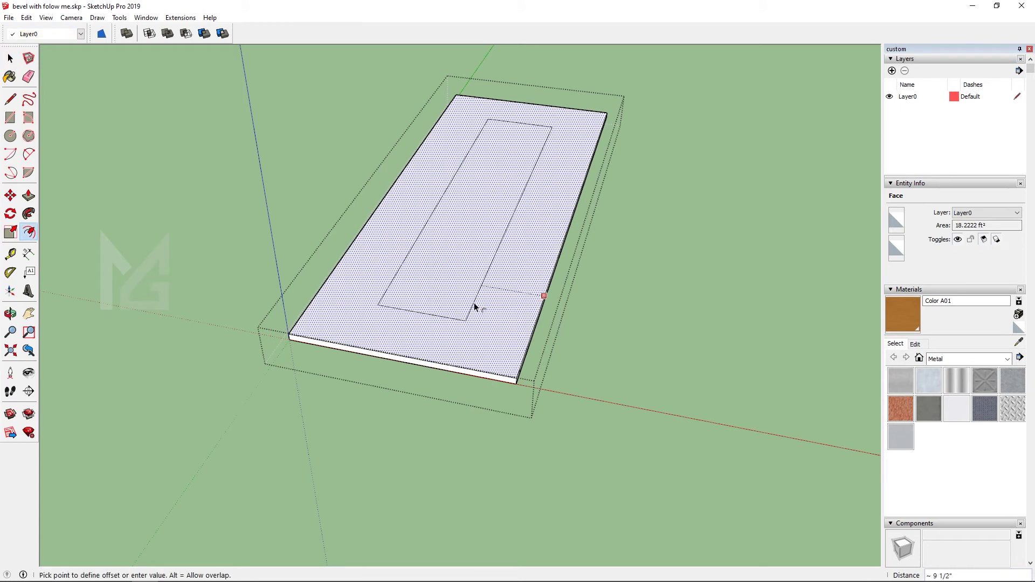
click(476, 307)
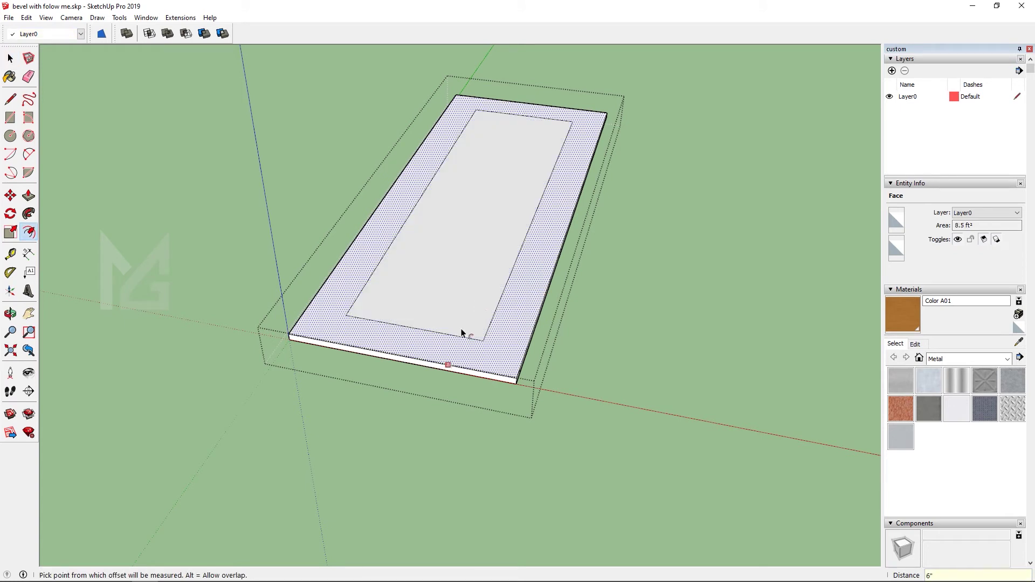
Draw an arc between the inner outline's two long sides, bulging toward its far short edge to form an arched end
scroll(286, 441, down, 3)
scroll(464, 231, up, 6)
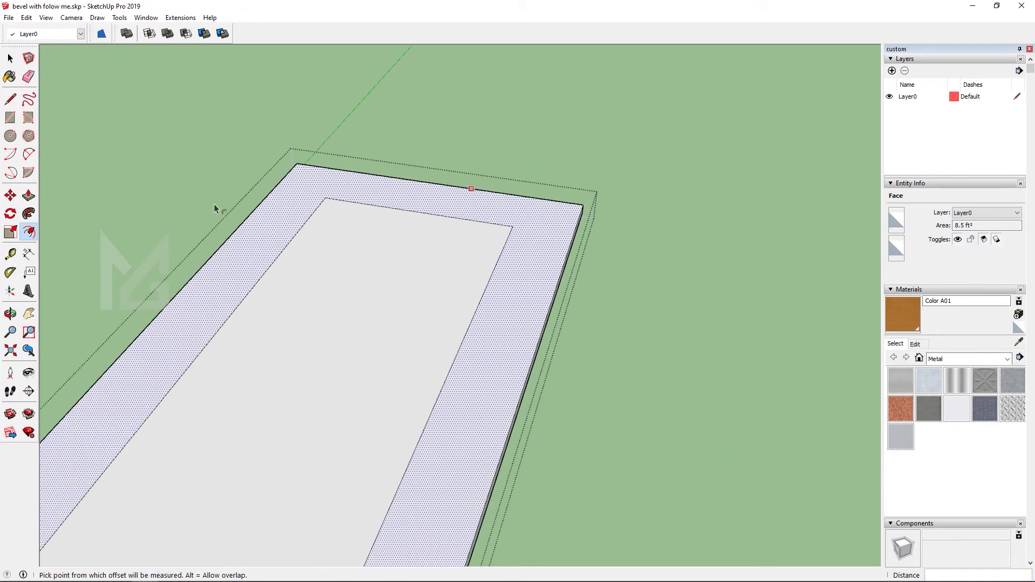
key(a)
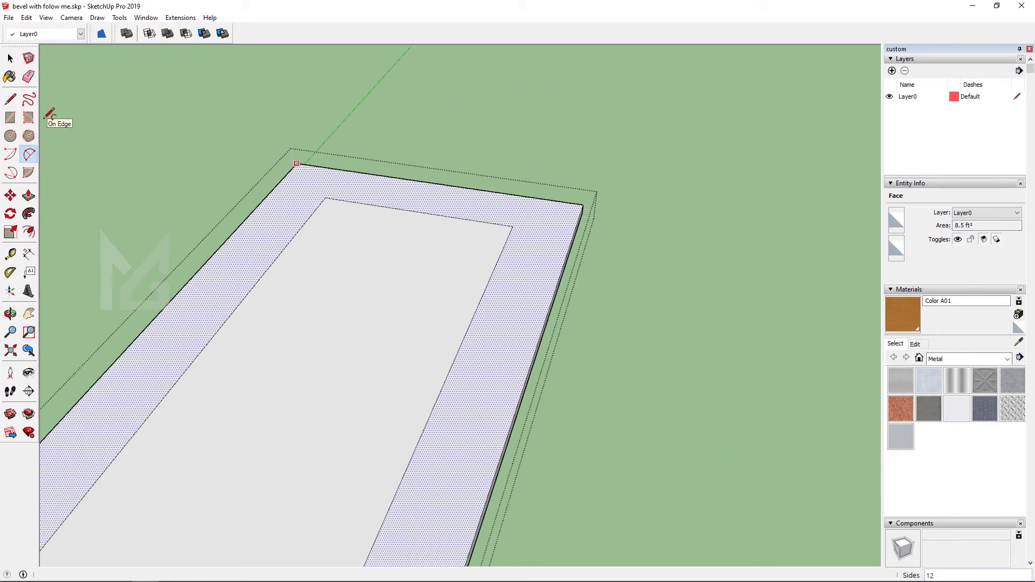
click(270, 263)
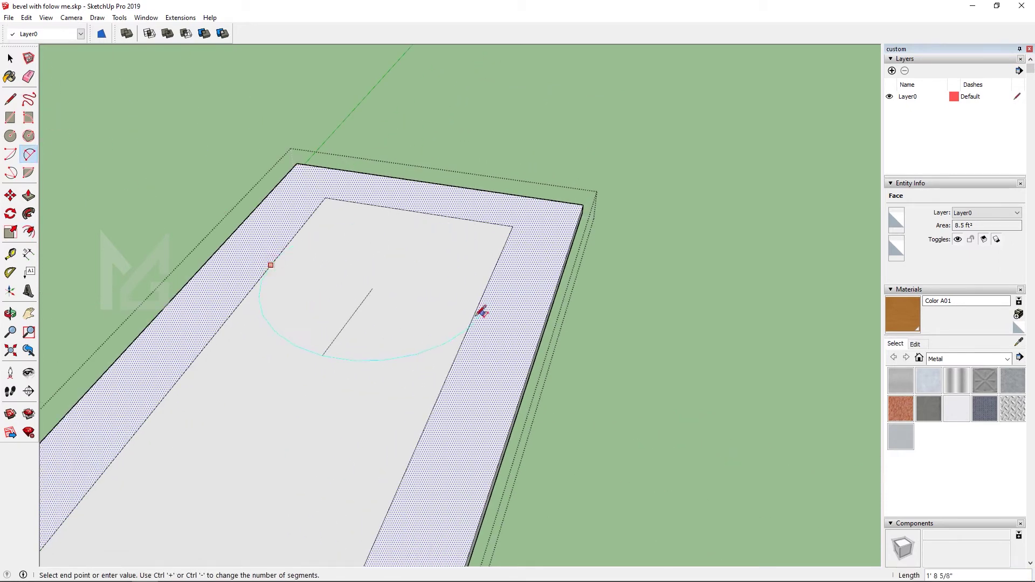
click(479, 302)
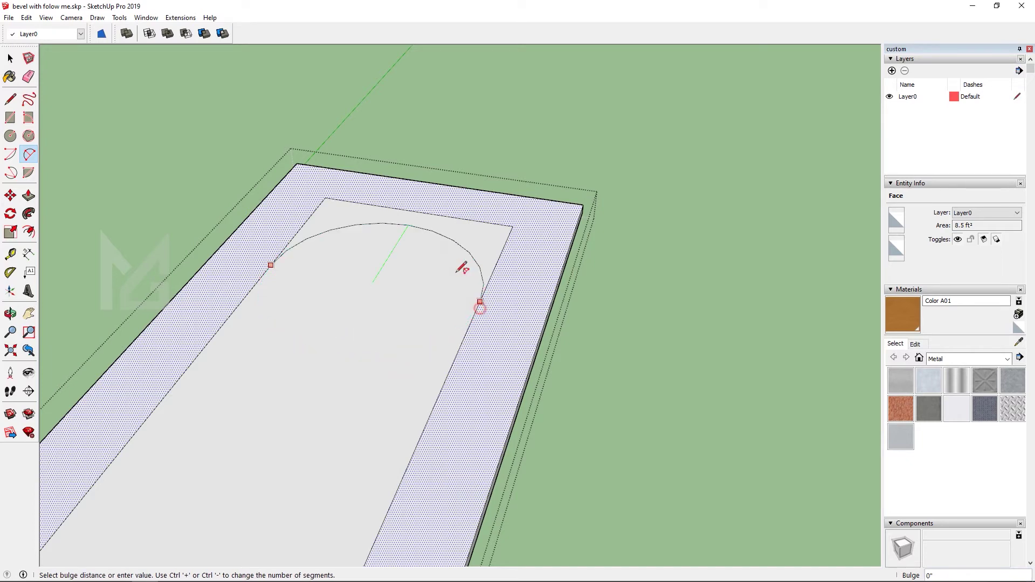
click(411, 223)
Erase the inner outline's straight far edge and the side segments beyond the arc, leaving one arched outline
scroll(411, 222, down, 2)
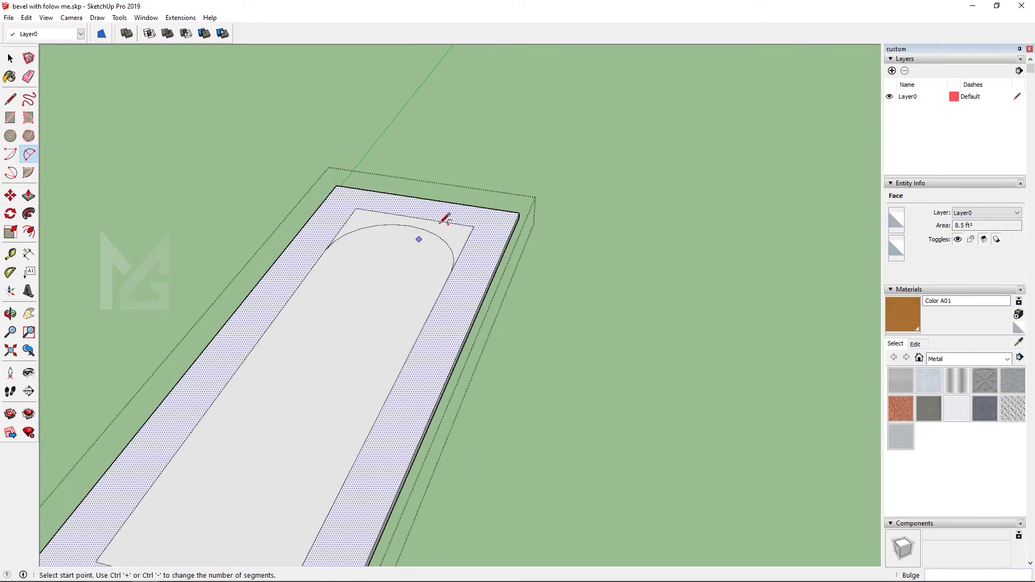
middle_drag(351, 299, 337, 317)
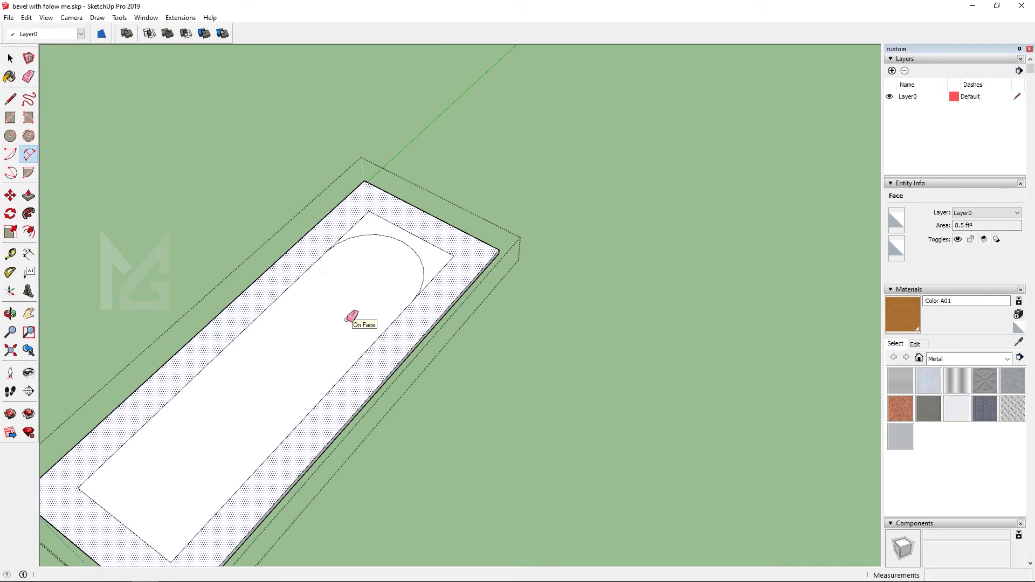
key(e)
mouse_move(443, 272)
mouse_down()
mouse_move(434, 240)
mouse_move(393, 226)
mouse_up()
click(361, 218)
key(space)
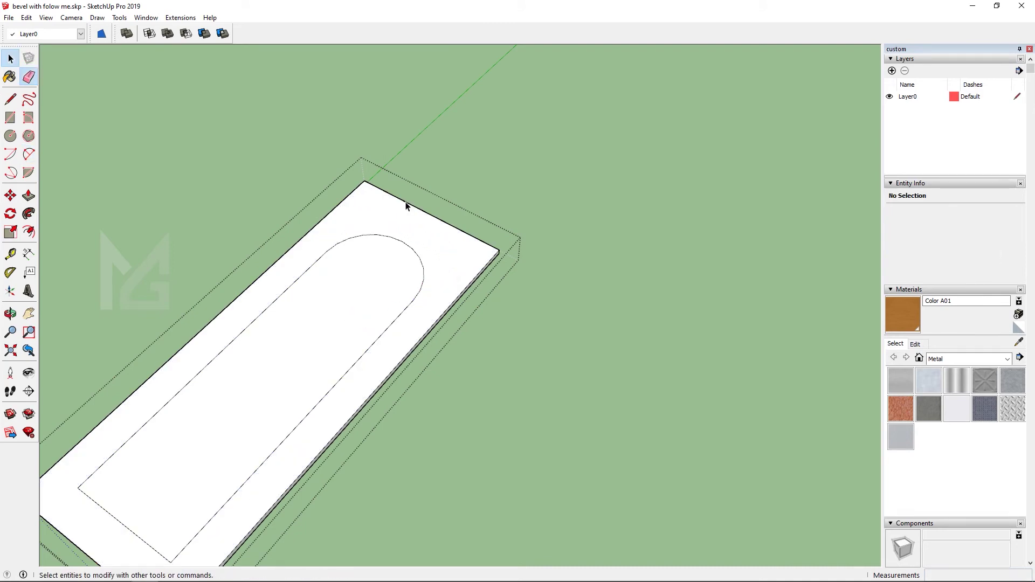
Examine the arched outline on the door panel as a whole and close the panel group
middle_drag(407, 204, 358, 263)
click(354, 269)
scroll(356, 318, up, 1)
scroll(471, 279, down, 1)
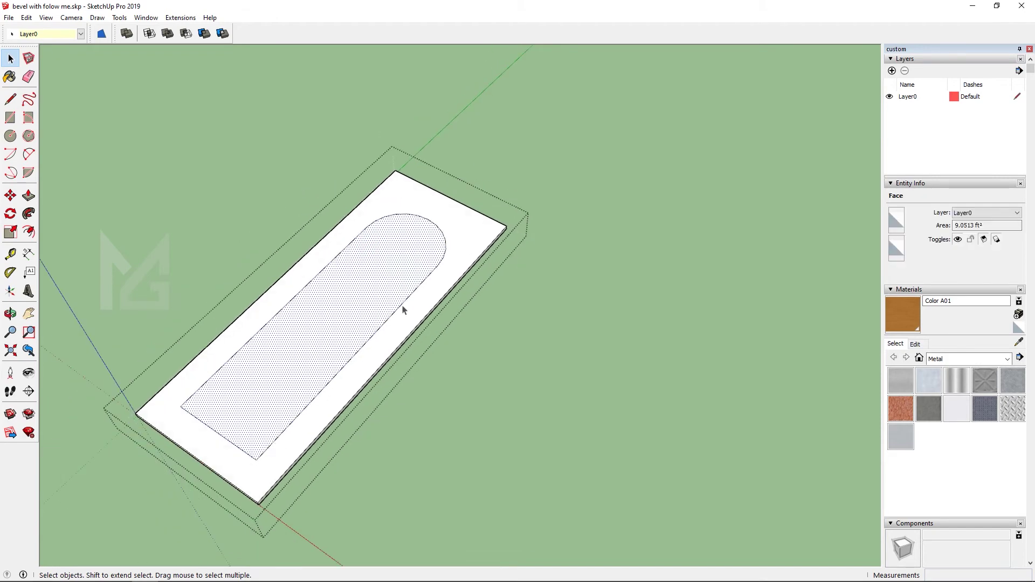
scroll(630, 395, down, 1)
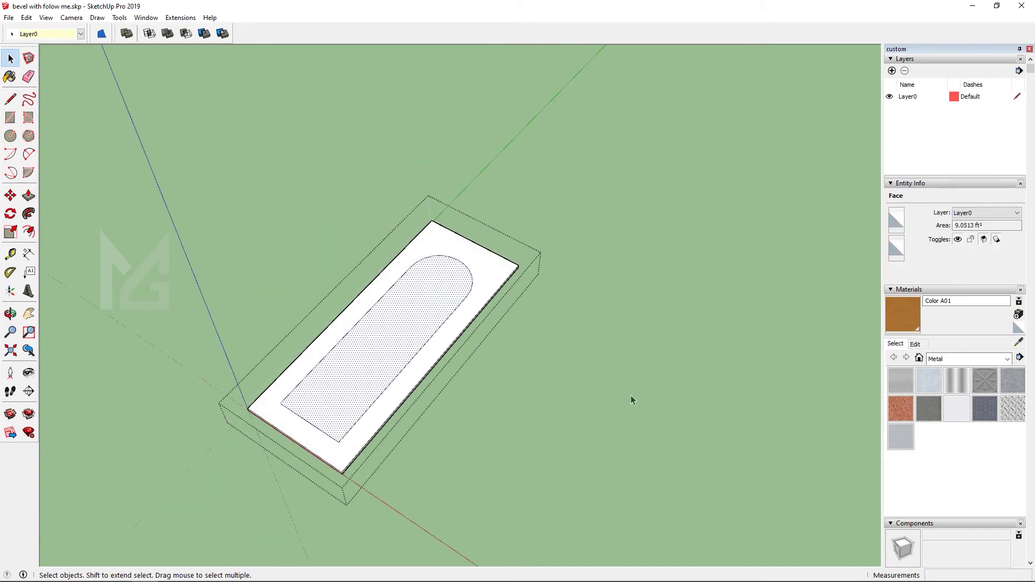
scroll(631, 395, up, 1)
scroll(692, 207, down, 2)
scroll(289, 377, up, 2)
scroll(431, 348, up, 2)
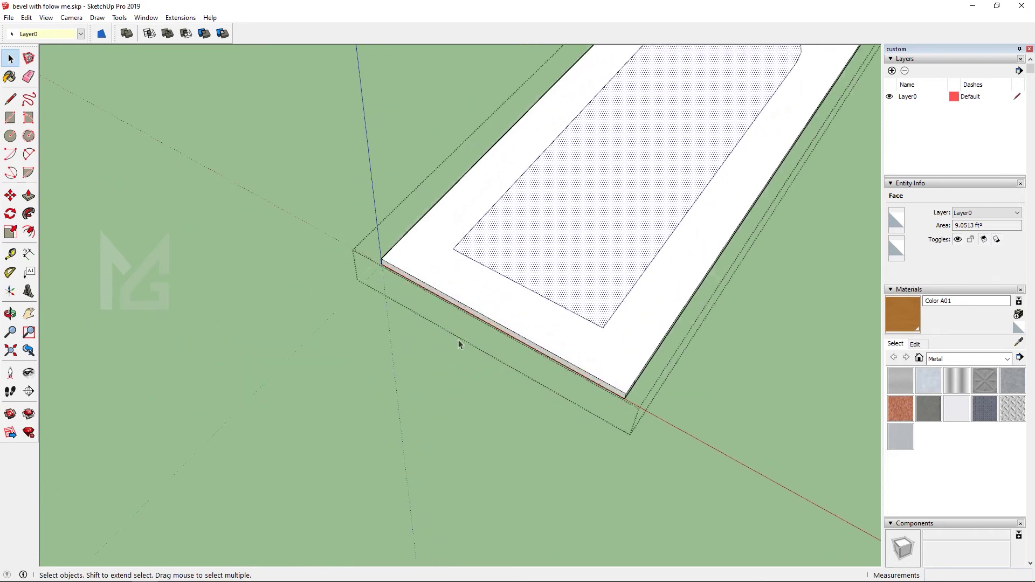
click(300, 238)
Reopen the panel group and create a guide line extending the arched outline's origin-side long edge past the door's near end
scroll(502, 274, up, 2)
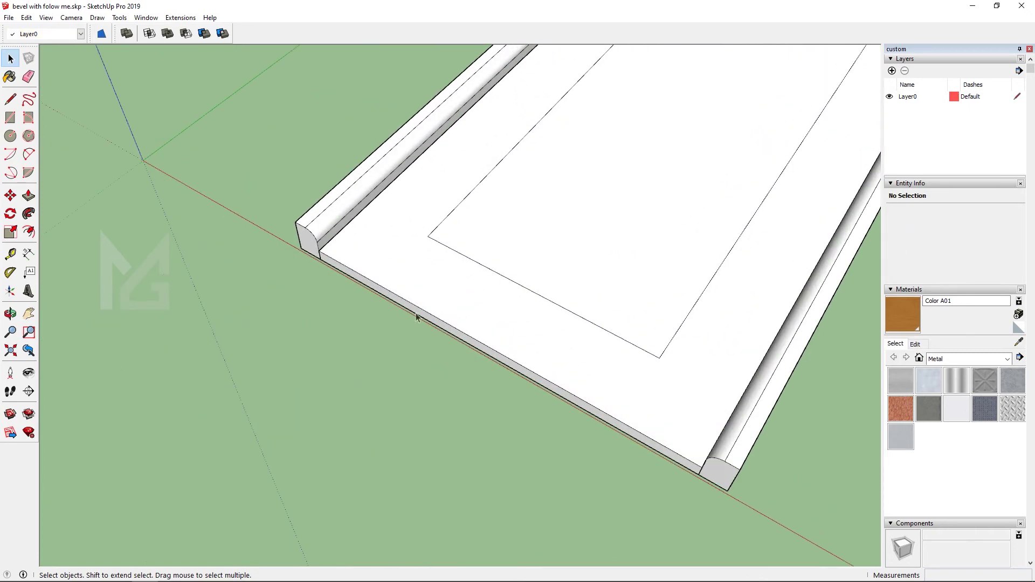
double_click(425, 278)
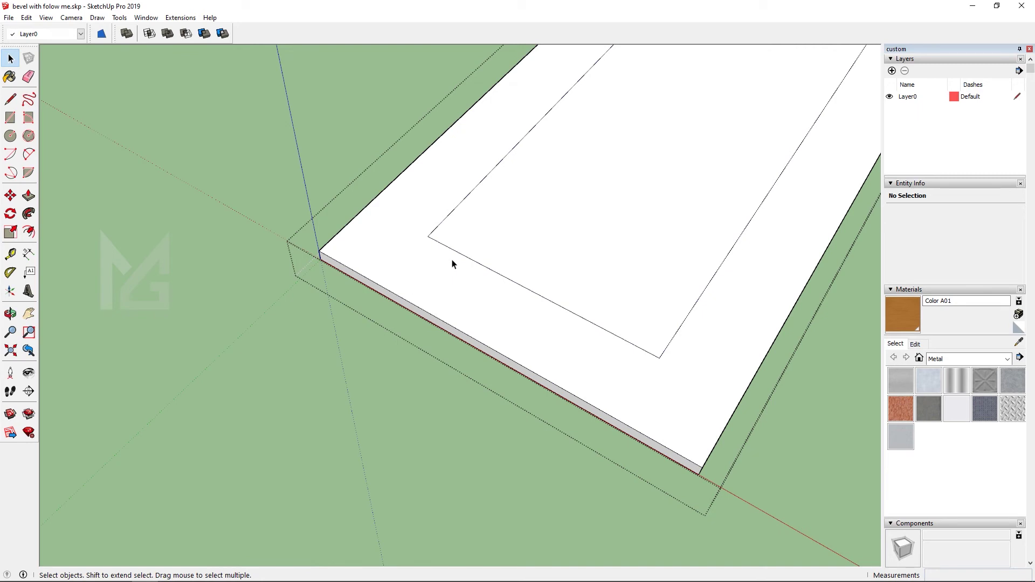
key(t)
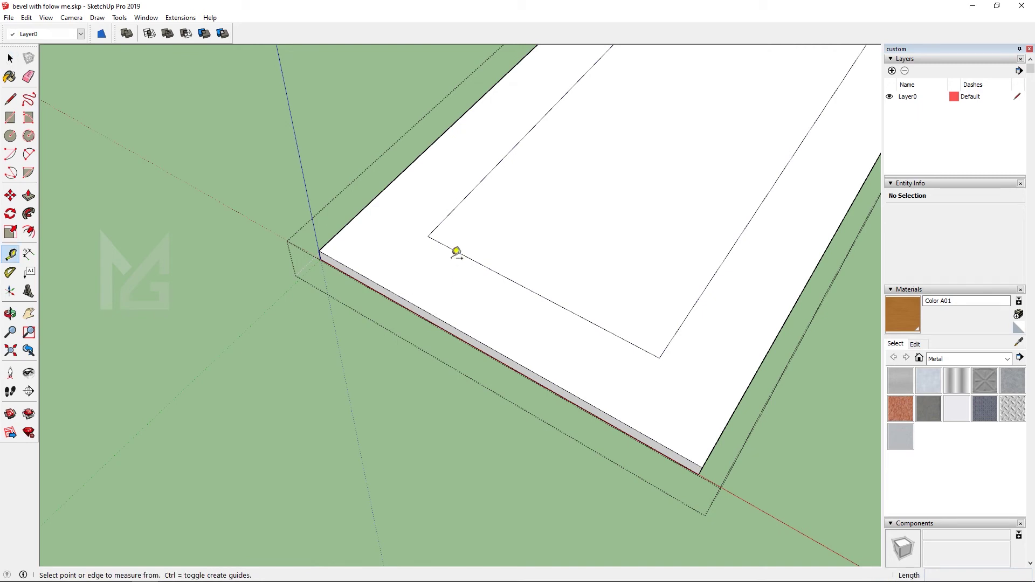
click(428, 236)
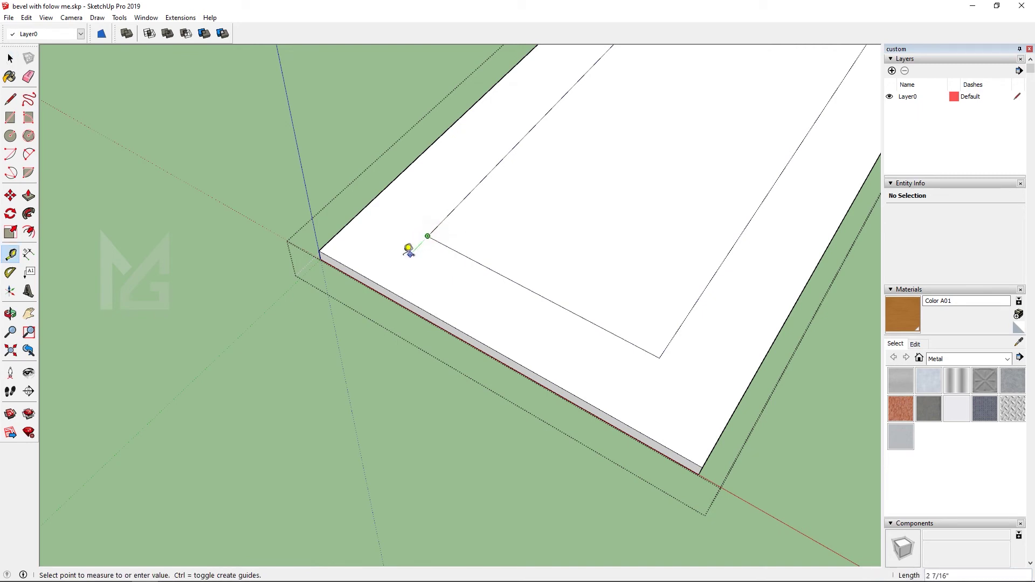
click(399, 266)
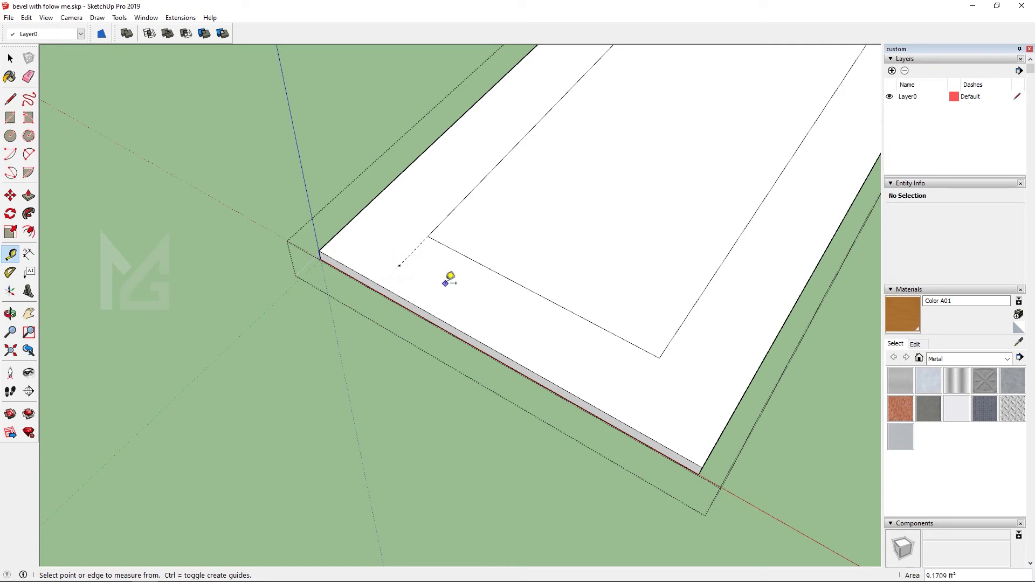
click(463, 254)
click(456, 208)
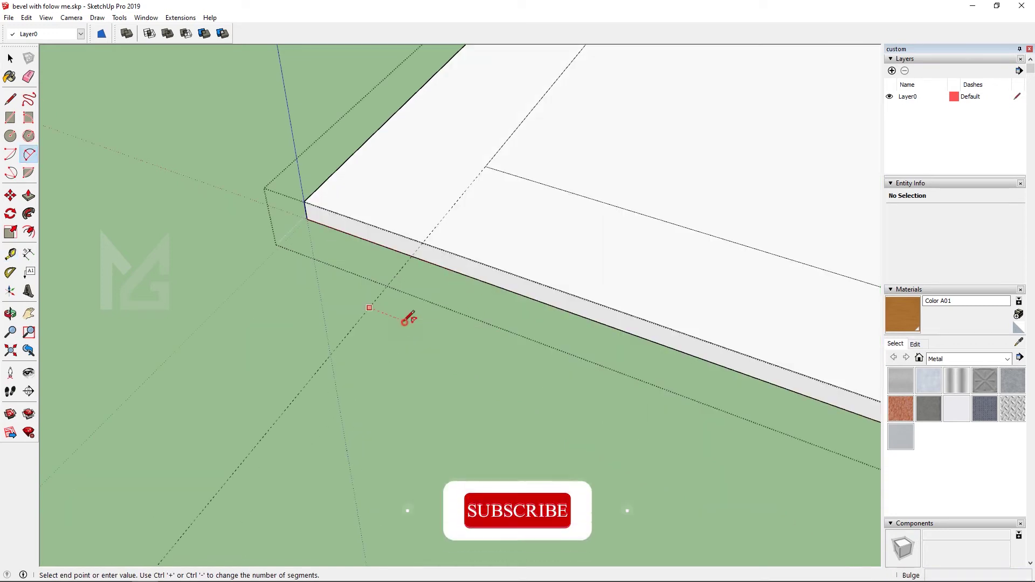
Draw a downward arc with about a 13/16" bulge from the guide beyond the door's end and close it with a 1 9/16" line
click(405, 322)
click(392, 326)
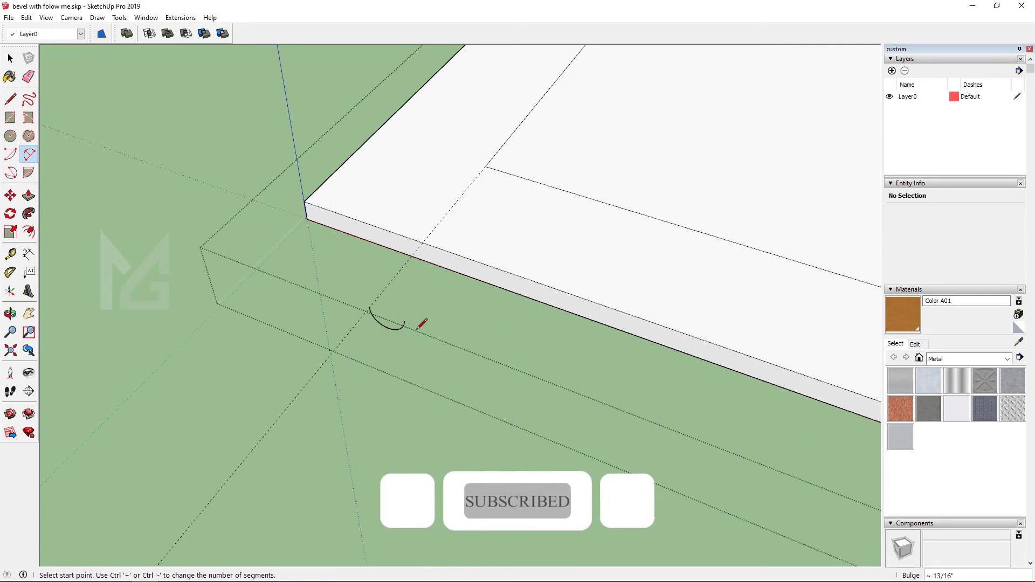
key(l)
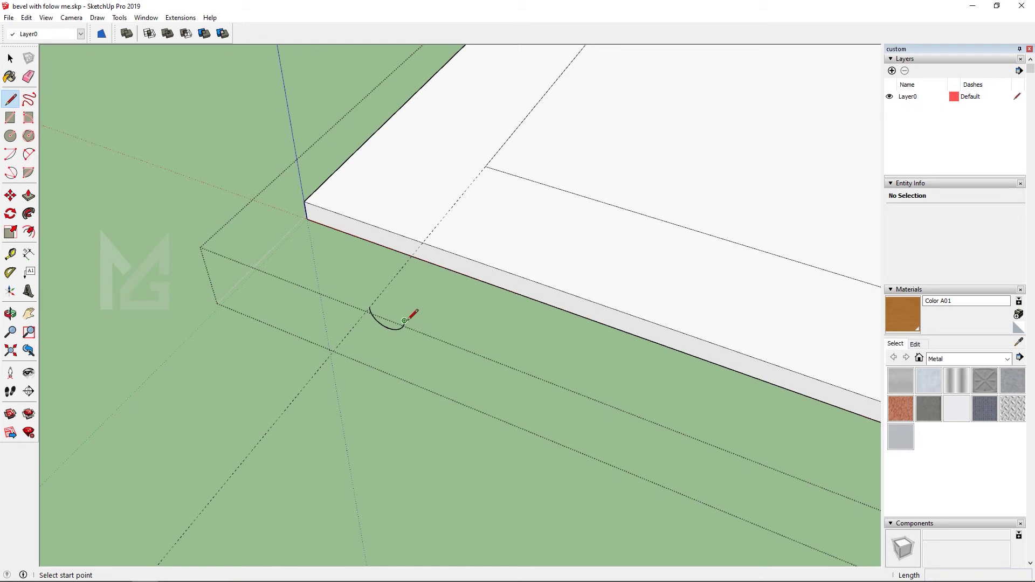
click(404, 321)
click(372, 306)
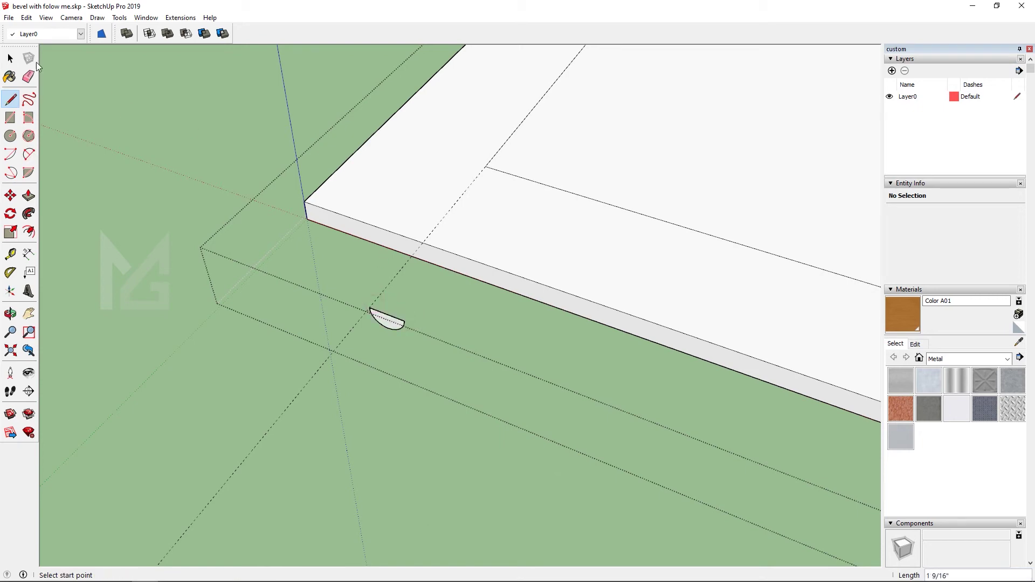
Delete the guide line running through the half-round profile
key(space)
middle_drag(331, 262, 460, 485)
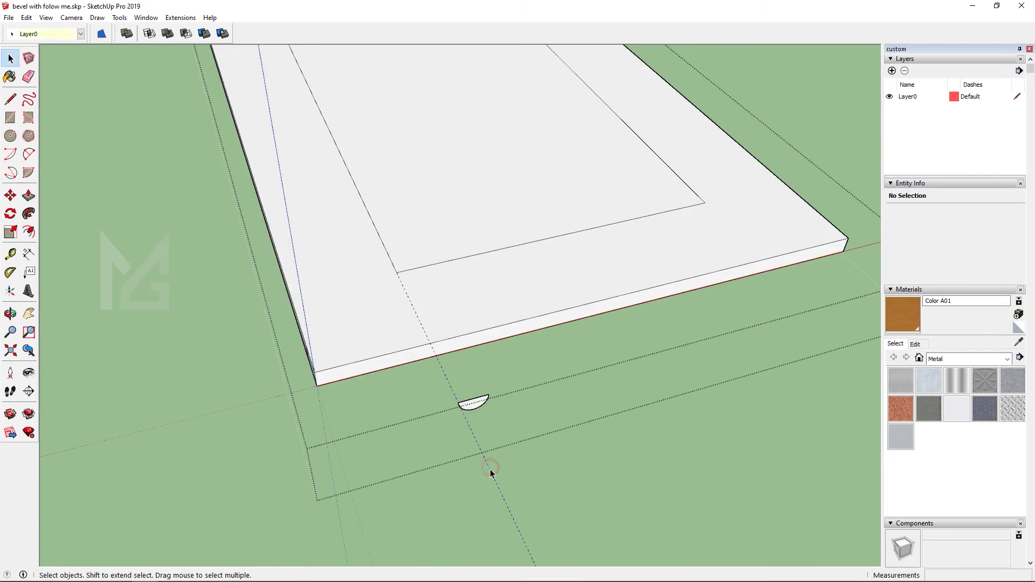
key(Delete)
Cut a groove into the door panel by running Follow Me with the half-round profile along the complete arched outline
click(449, 262)
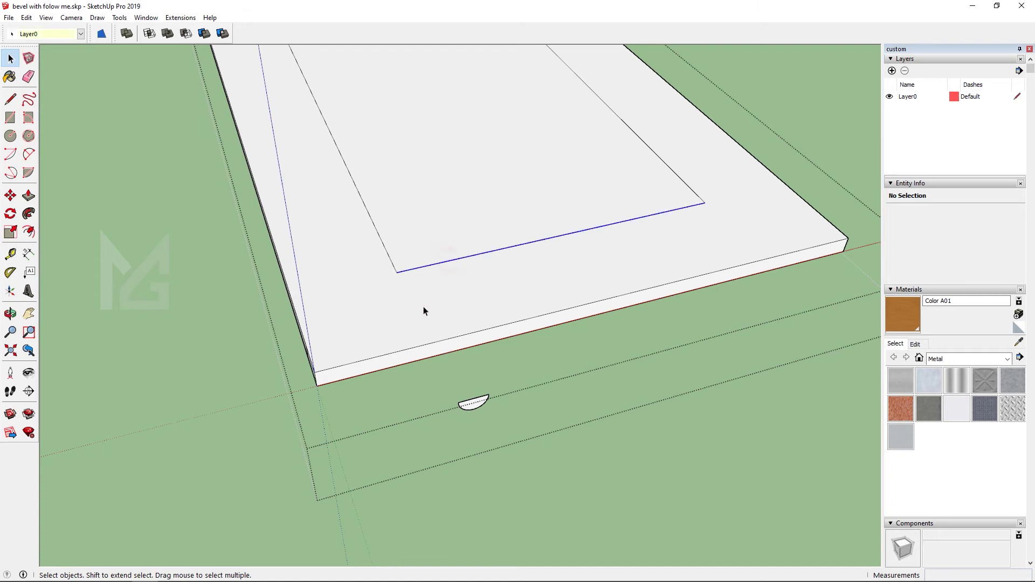
scroll(423, 307, down, 2)
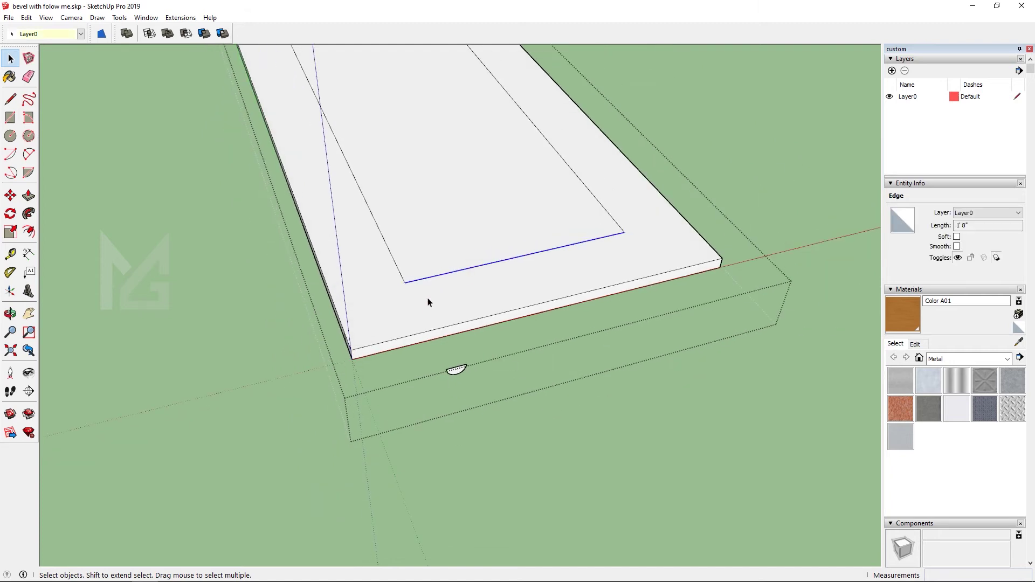
shift+click(378, 229)
shift+click(608, 218)
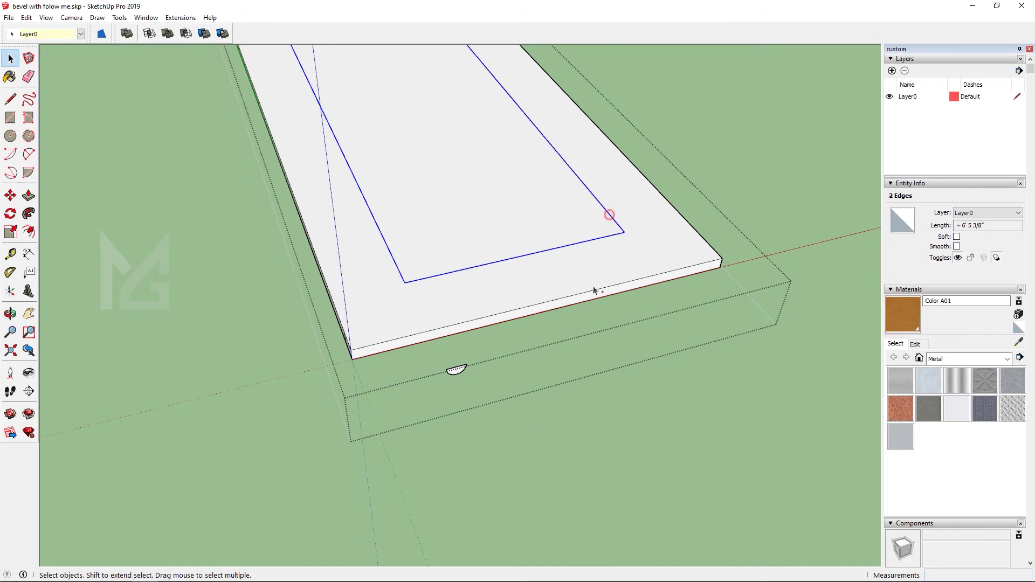
scroll(408, 177, down, 4)
scroll(408, 177, up, 4)
shift+click(388, 138)
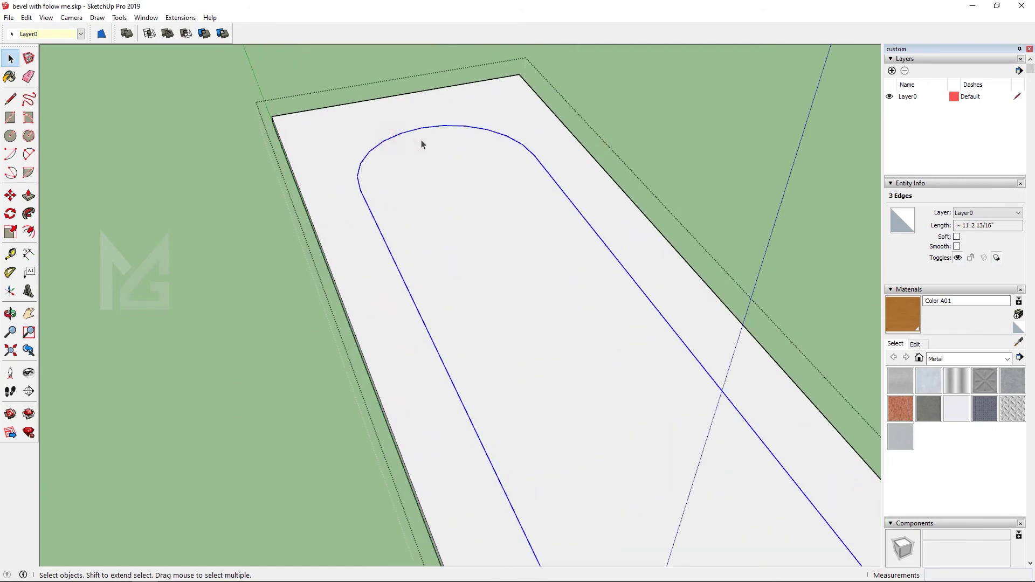
scroll(444, 184, down, 3)
scroll(447, 199, down, 1)
scroll(577, 319, up, 4)
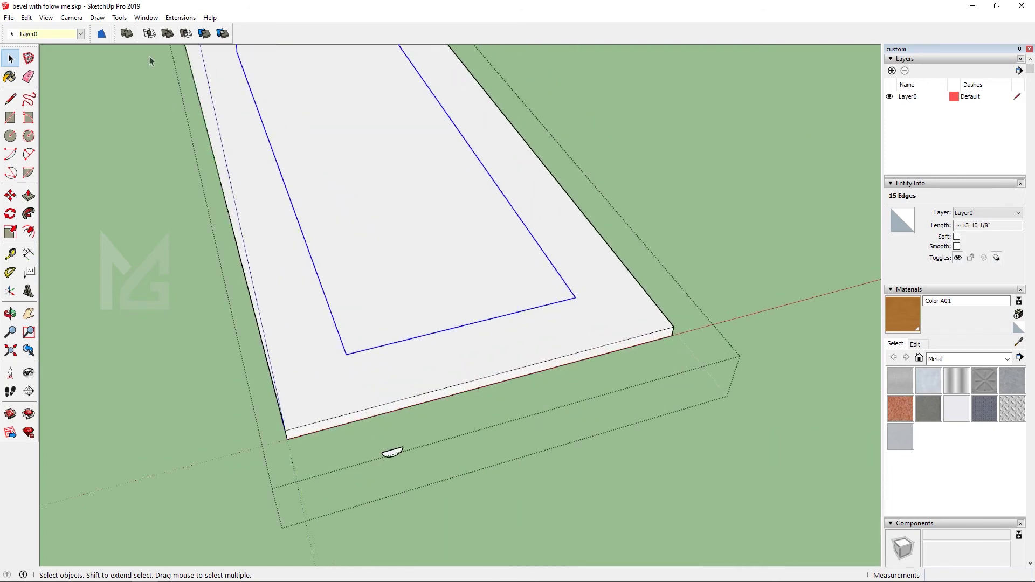
click(121, 18)
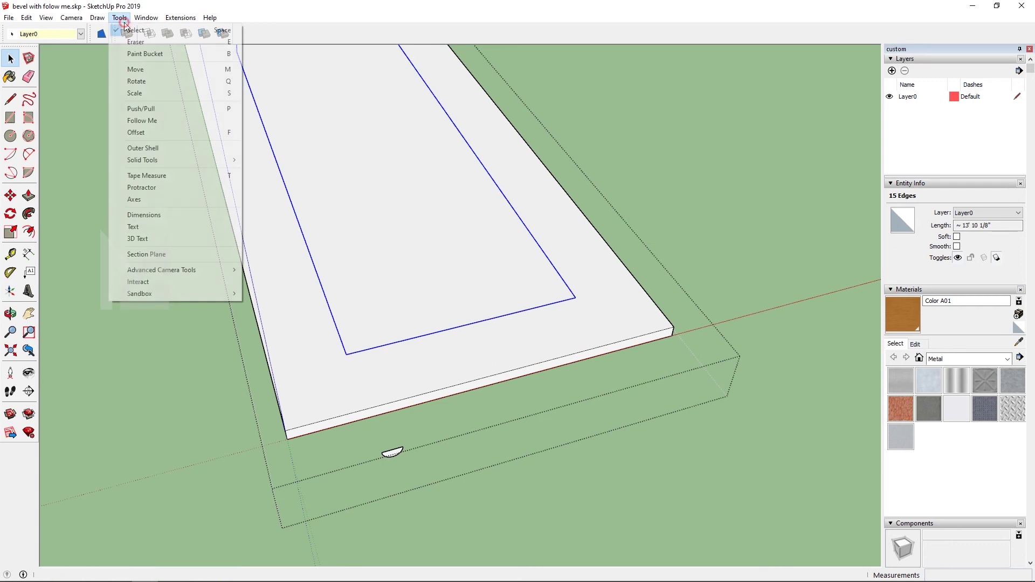
click(155, 121)
click(393, 455)
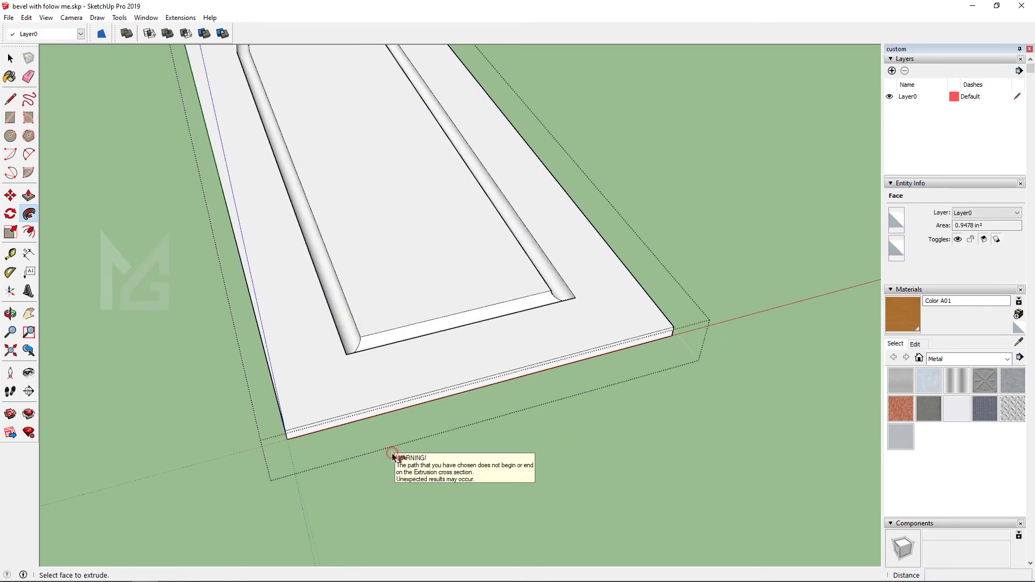
Close the panel group and inspect the grooved panel together with its frame
scroll(393, 455, down, 6)
middle_drag(284, 423, 401, 357)
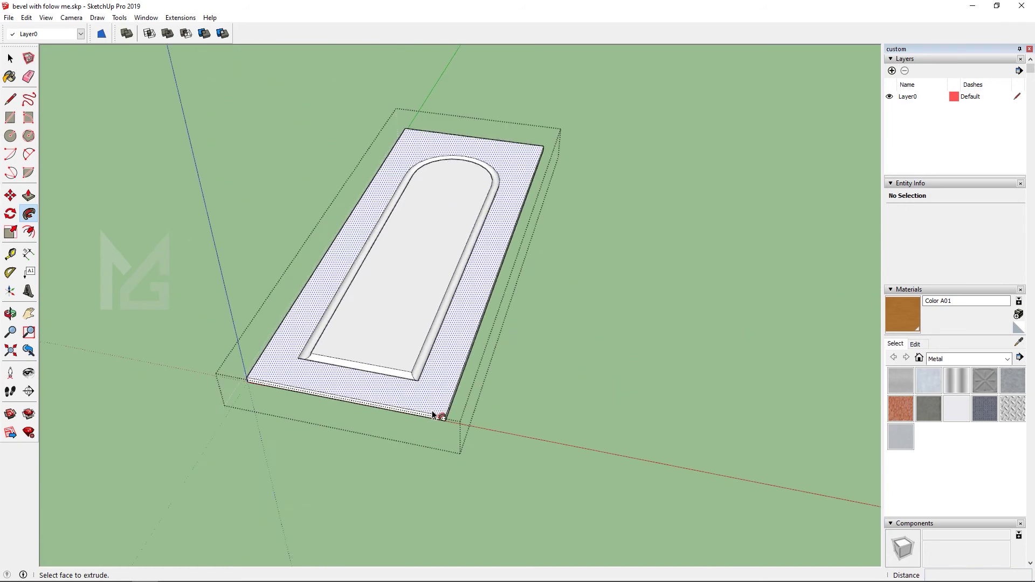
scroll(453, 423, down, 1)
click(10, 59)
click(219, 119)
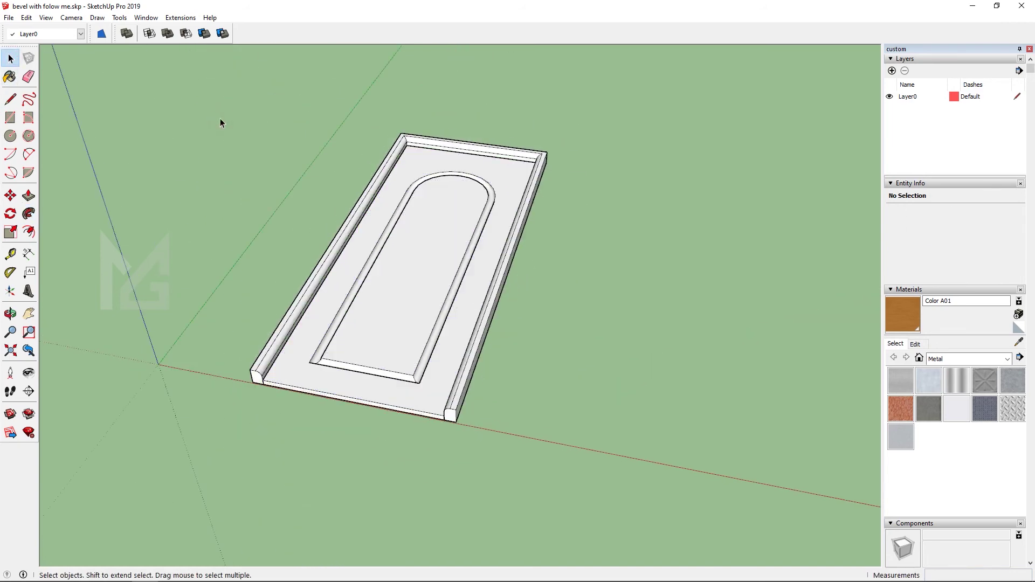
middle_drag(221, 120, 604, 301)
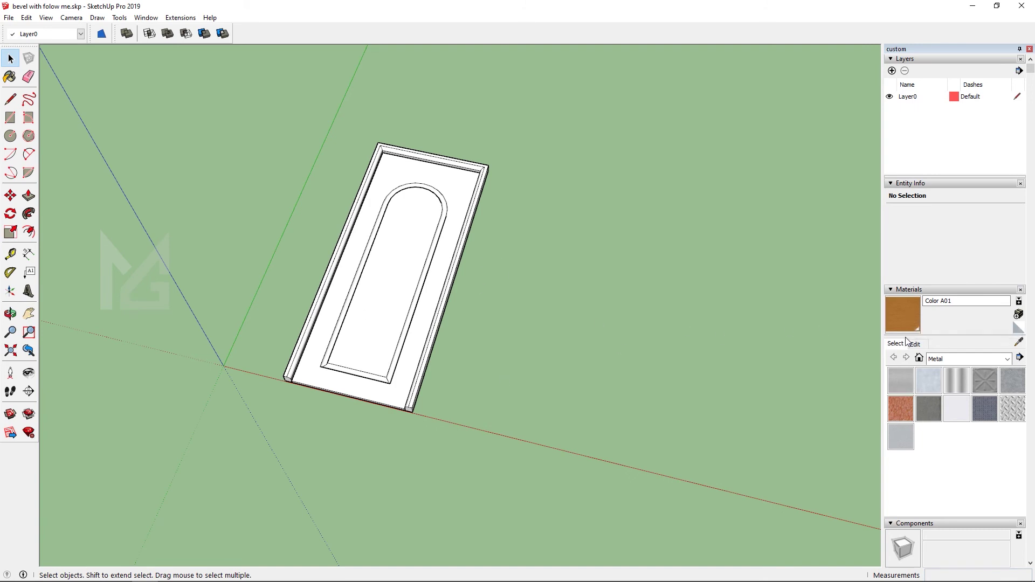
Paint the door panel with the Color A01 wood material and check the material's texture settings
key(b)
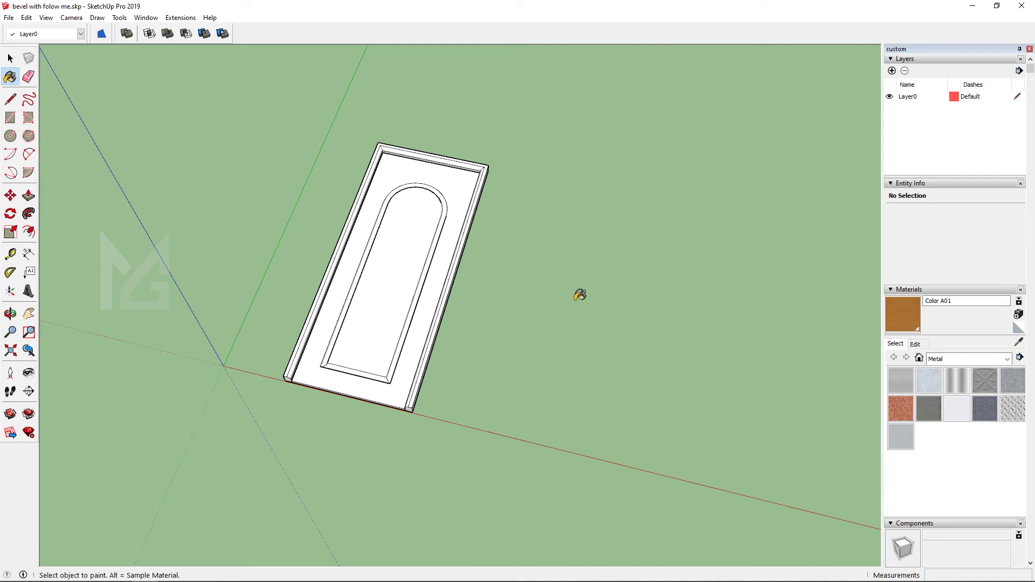
click(445, 242)
key(space)
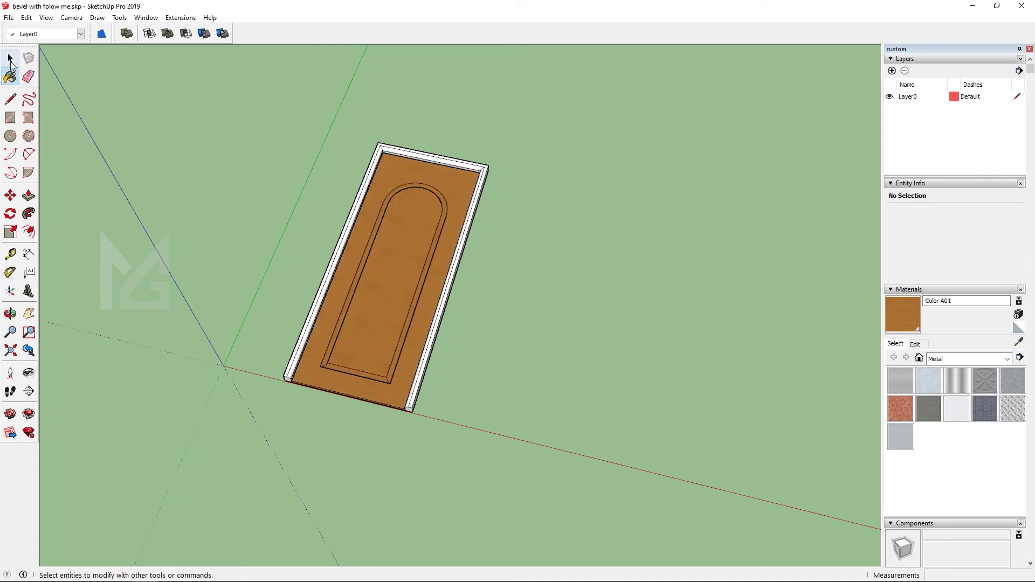
click(922, 347)
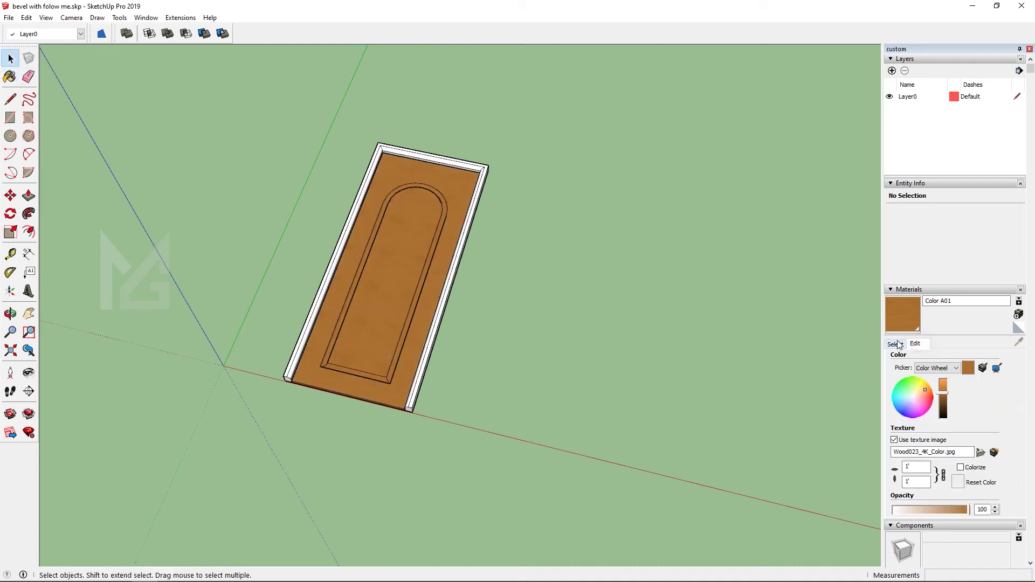
click(895, 343)
click(936, 301)
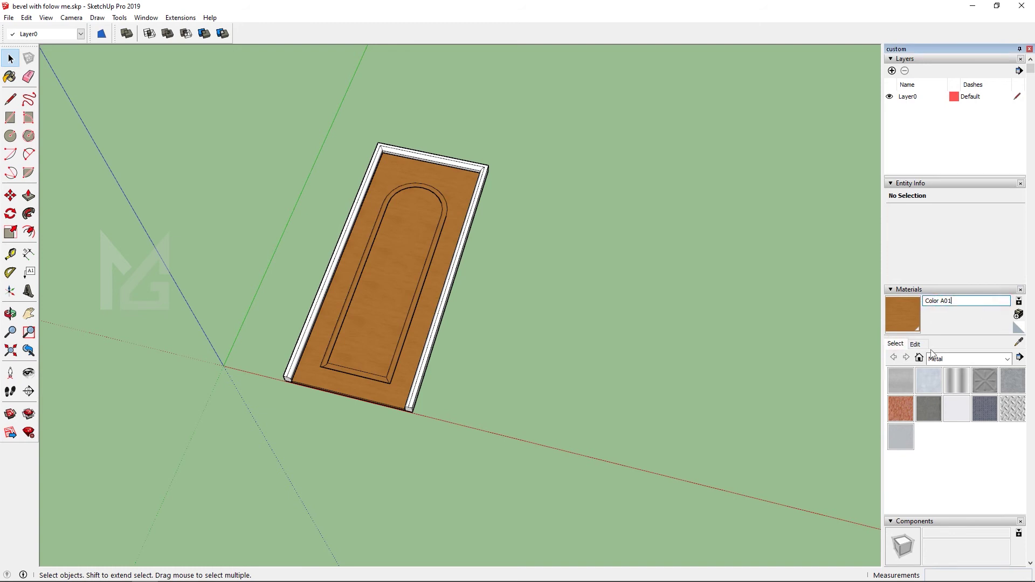
Paint the door frame with Wood Veneer 02 from the Wood collection
scroll(434, 338, up, 3)
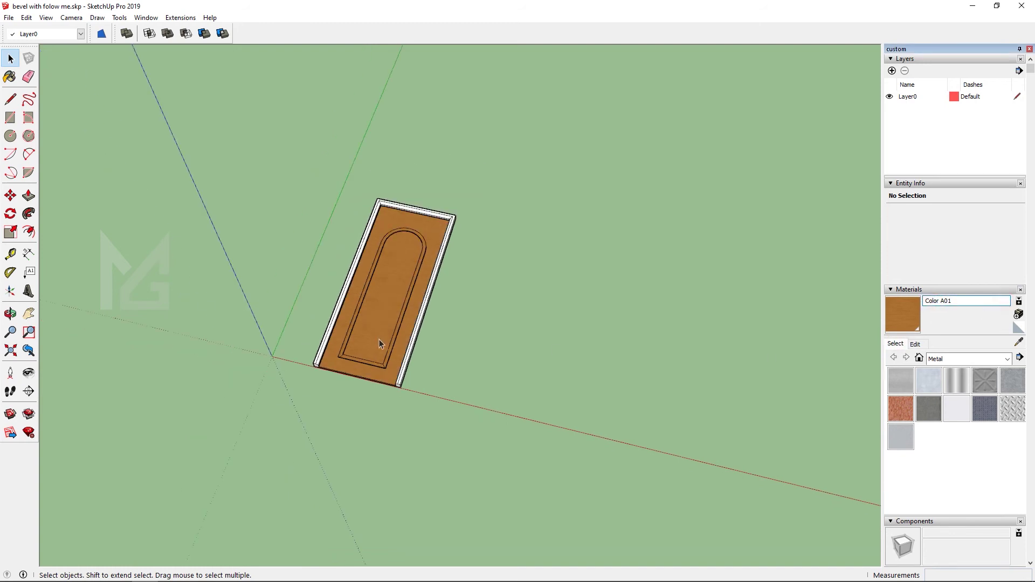
click(946, 359)
click(949, 496)
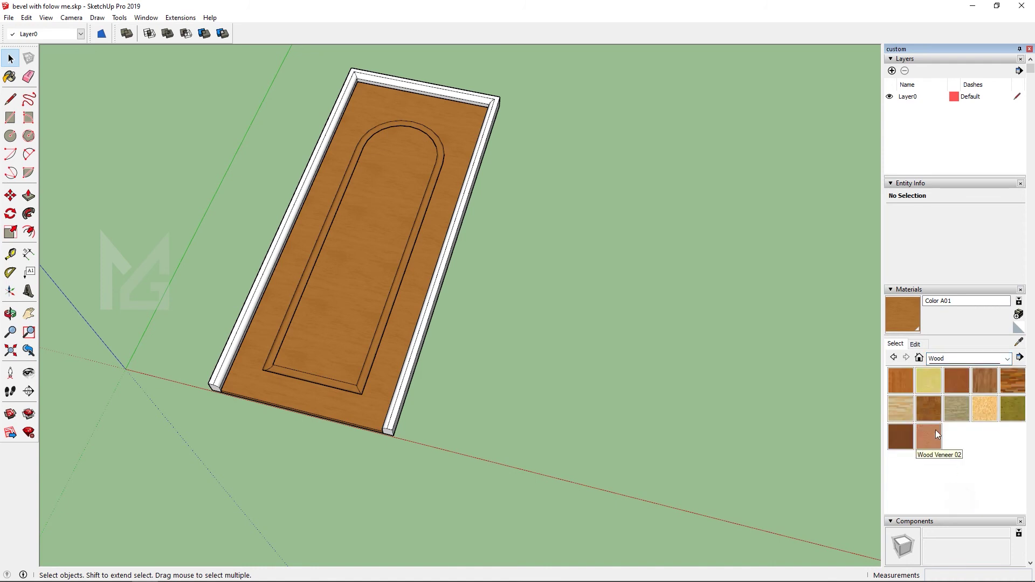
click(935, 431)
click(453, 251)
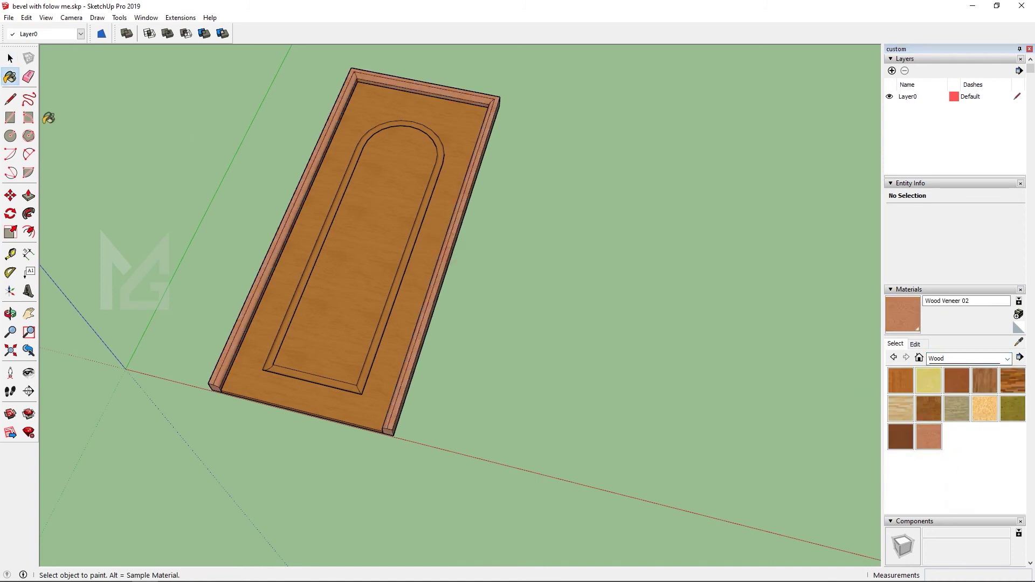
click(9, 58)
scroll(416, 361, down, 3)
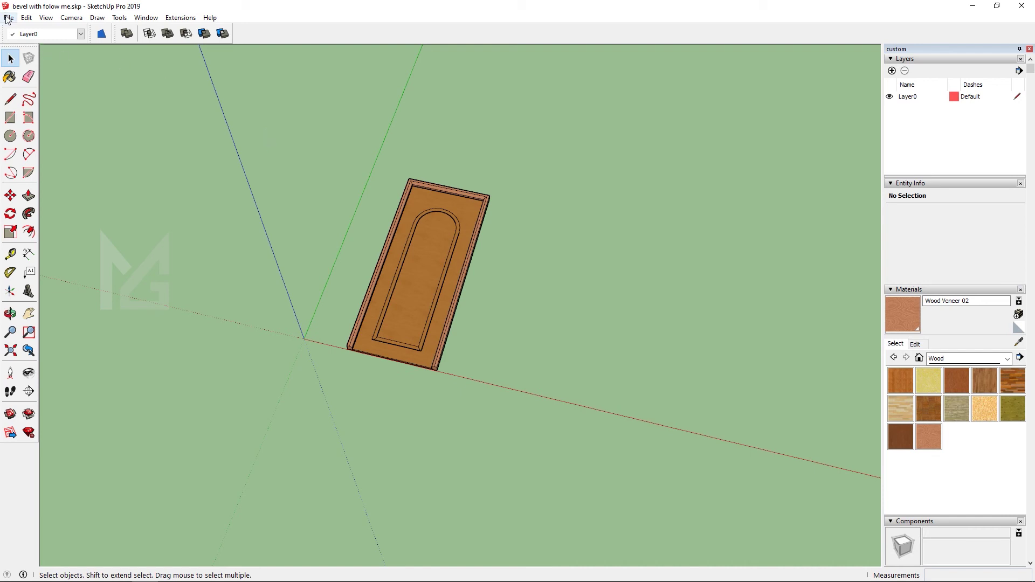
drag(332, 134, 569, 416)
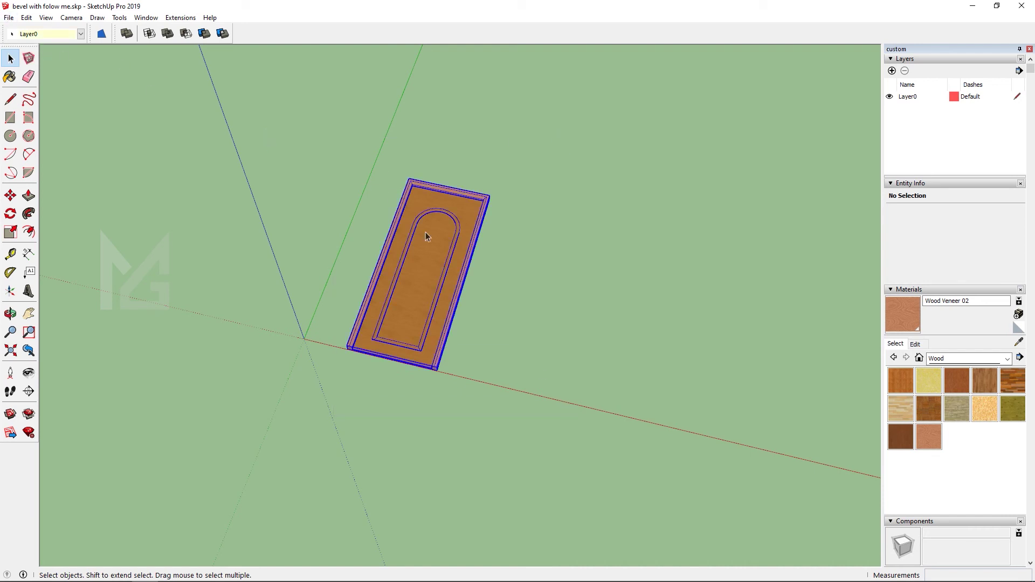
right_click(407, 232)
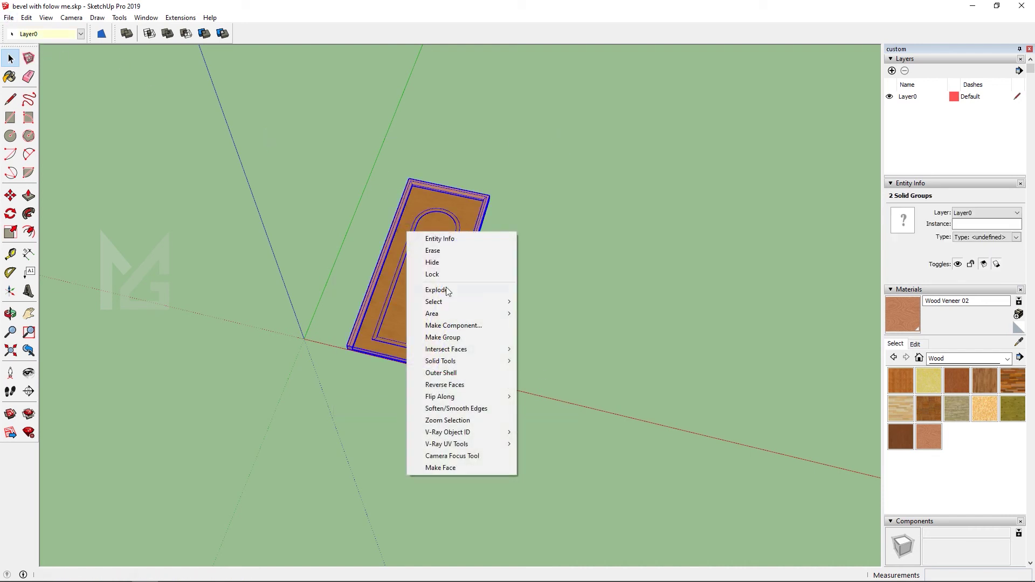
click(548, 319)
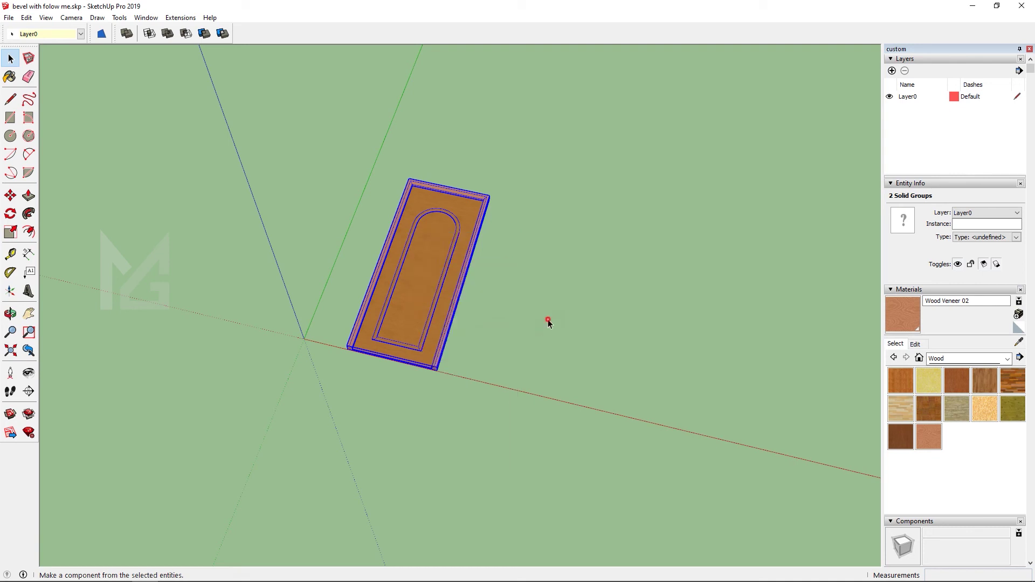
Clear the selection and examine the painted door as a whole from different angles
scroll(544, 318, down, 1)
scroll(543, 317, down, 1)
scroll(479, 320, up, 4)
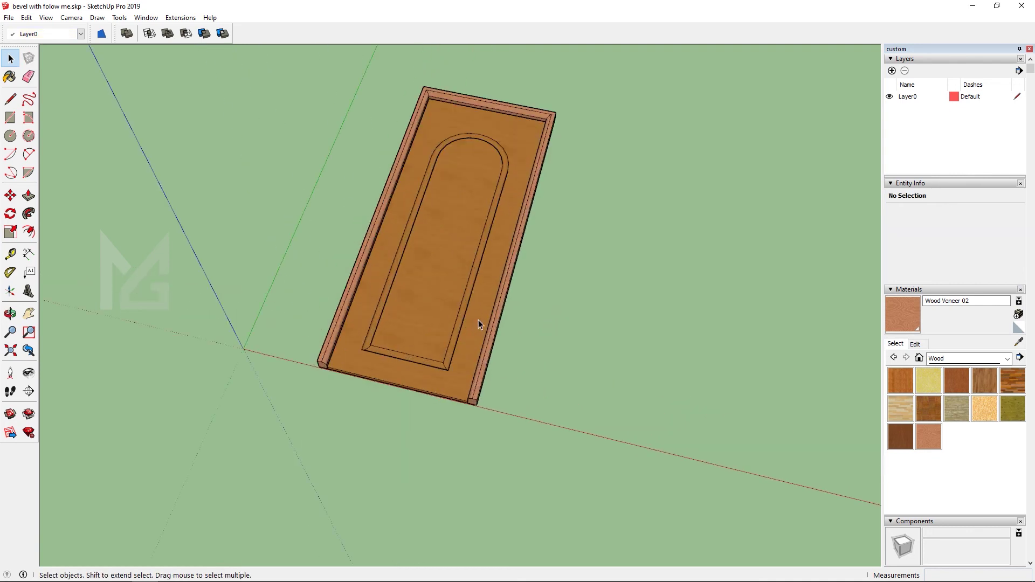
scroll(479, 319, down, 1)
middle_drag(561, 340, 521, 313)
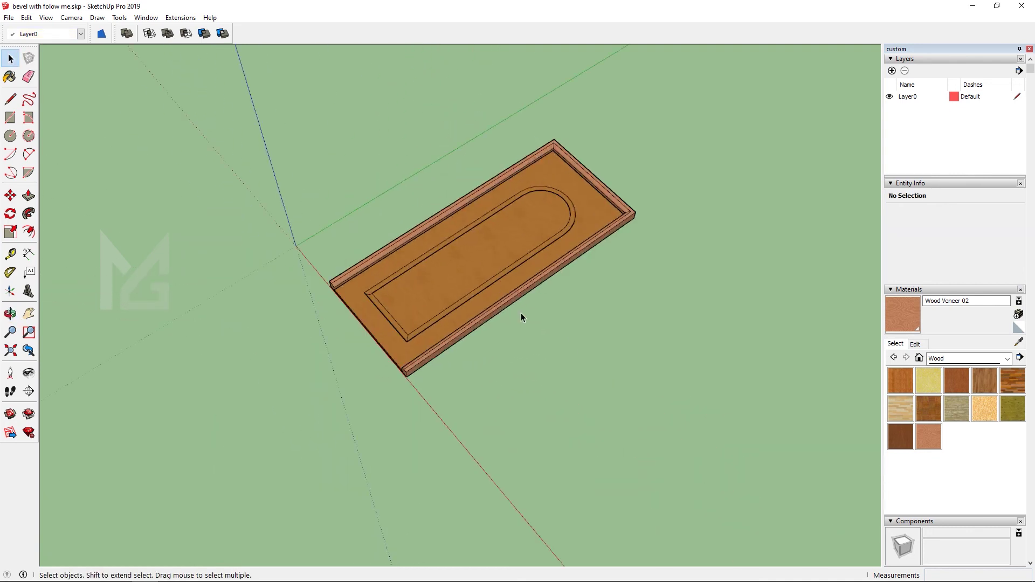